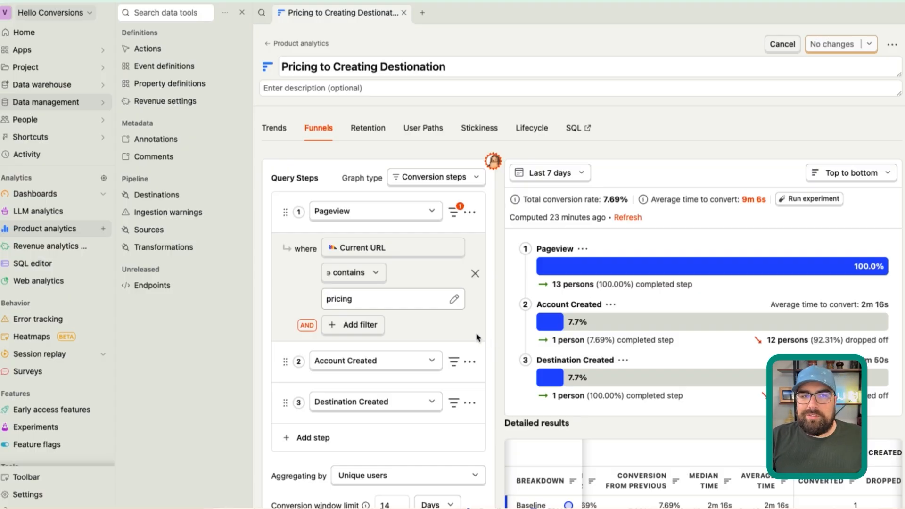
- Inspect the funnel's step definitions: the pricing value of the Pageview URL filter, and the Account Created and Destination Created actions
left_click(361, 296)
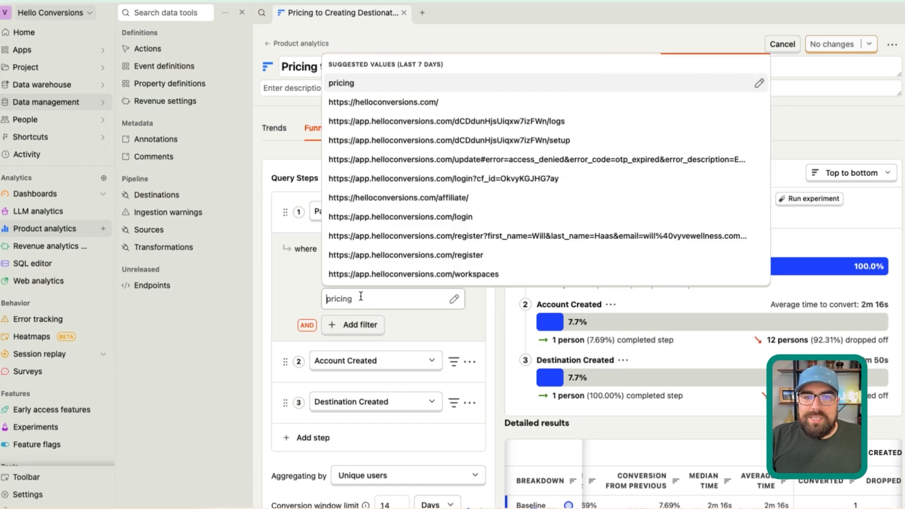
left_click(514, 335)
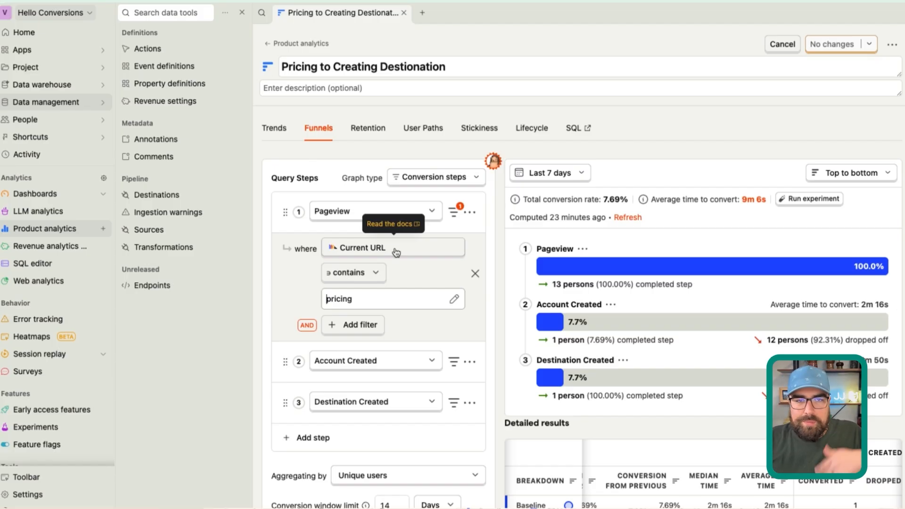
left_click(371, 361)
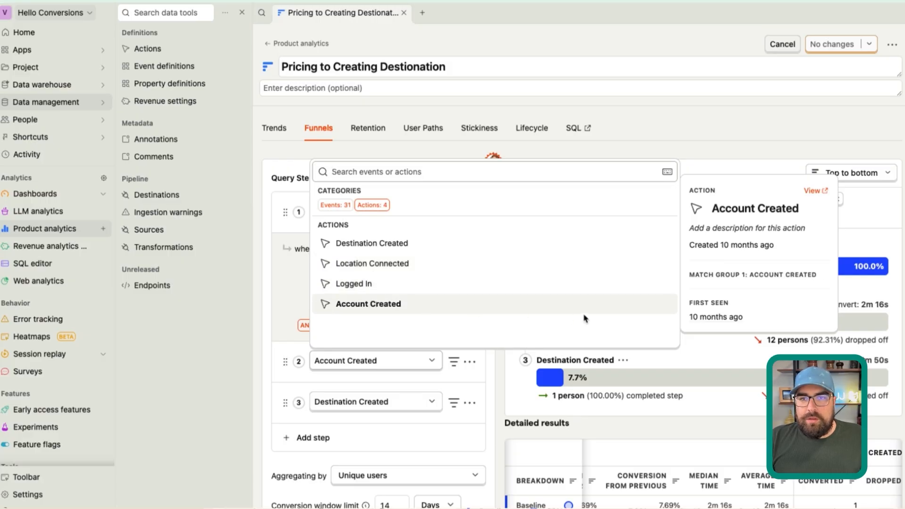
left_click_drag(749, 274, 823, 279)
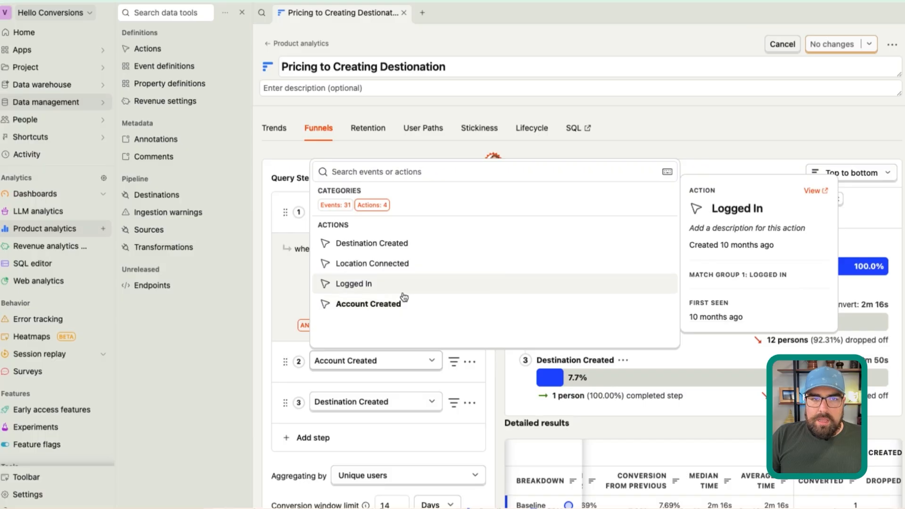
left_click(270, 365)
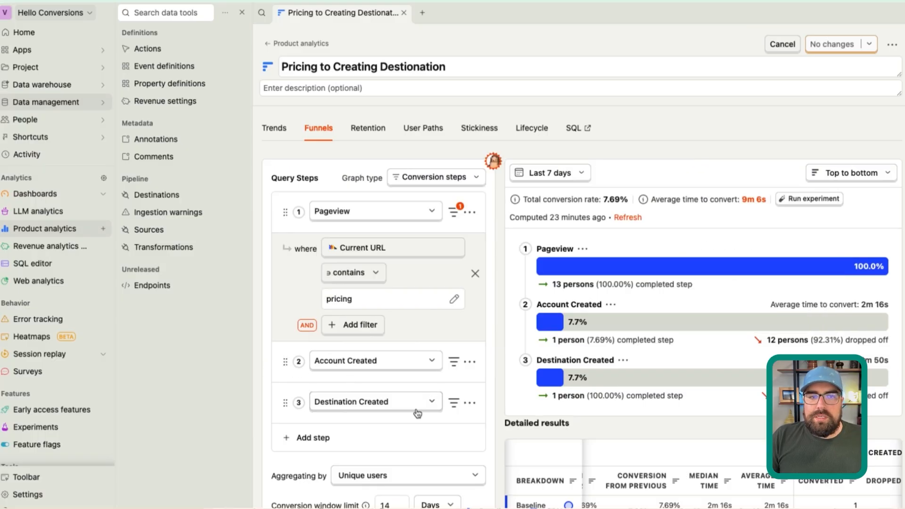
left_click(433, 405)
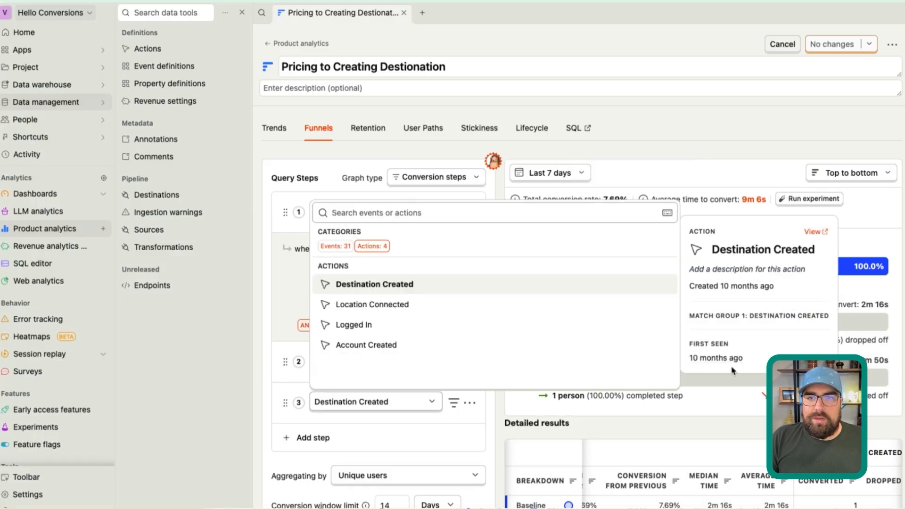
left_click_drag(754, 316, 278, 316)
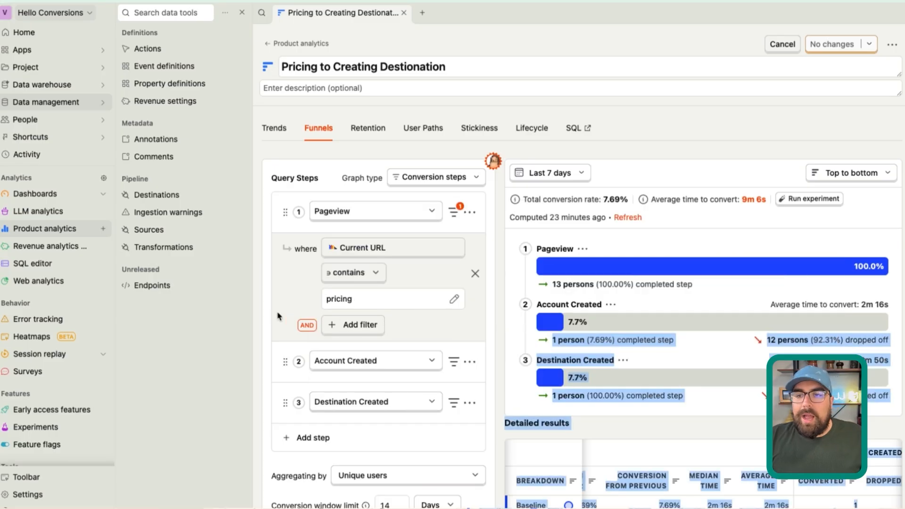
- Examine the last 7 days' funnel results for the Pageview, Account Created and Destination Created steps
scroll(278, 316, "down", 2)
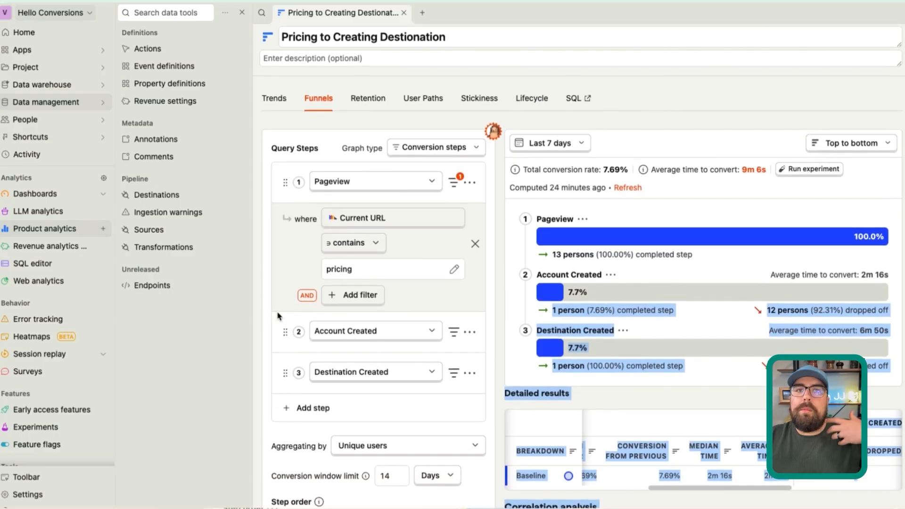
scroll(278, 316, "down", 1)
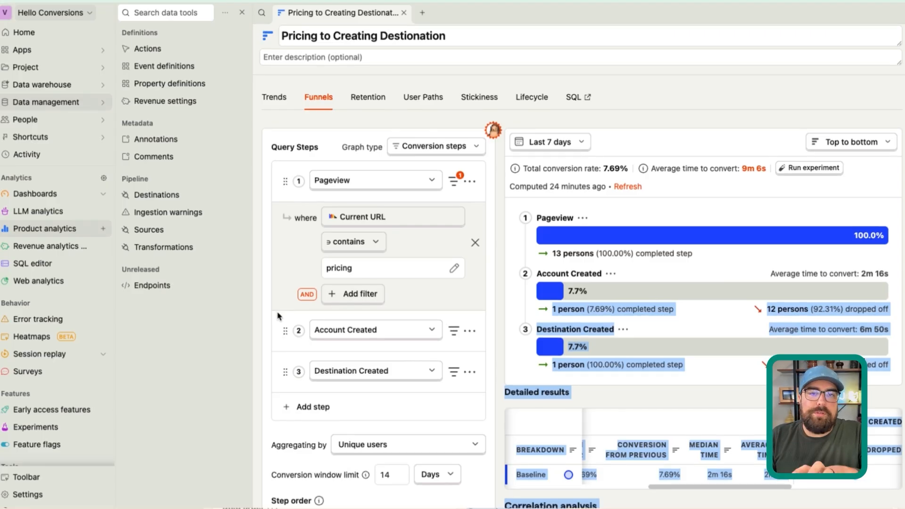
scroll(278, 315, "down", 1)
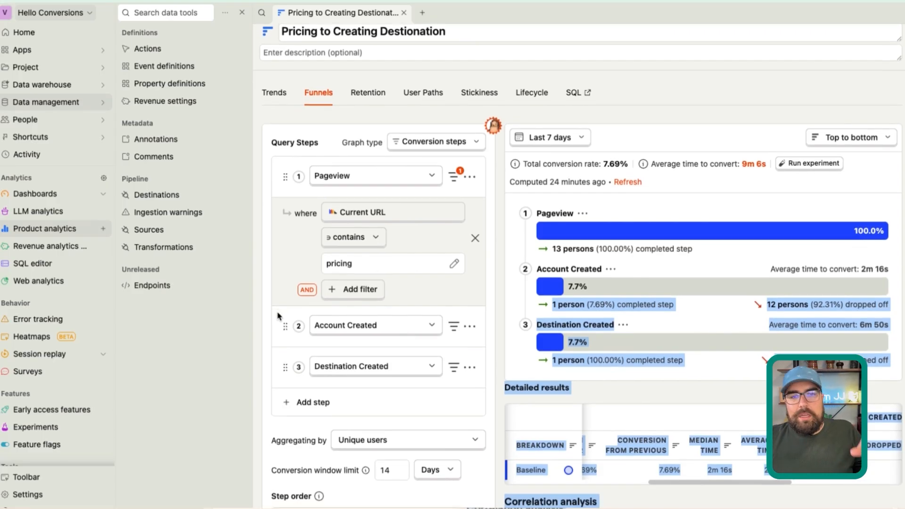
scroll(278, 316, "down", 1)
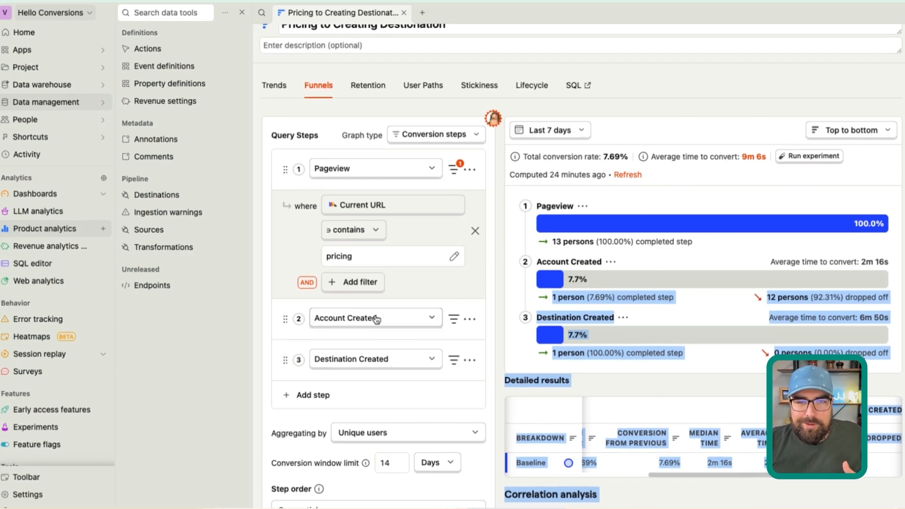
mouse_move(581, 209)
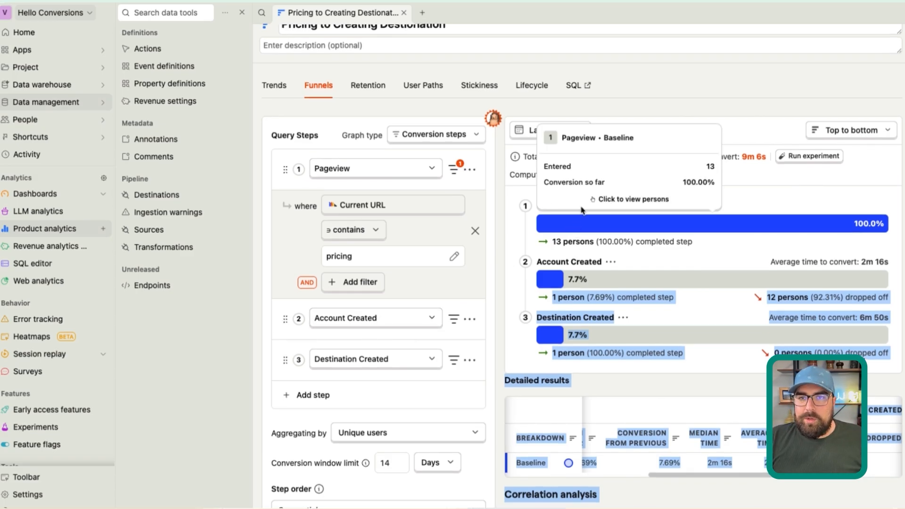
left_click(743, 202)
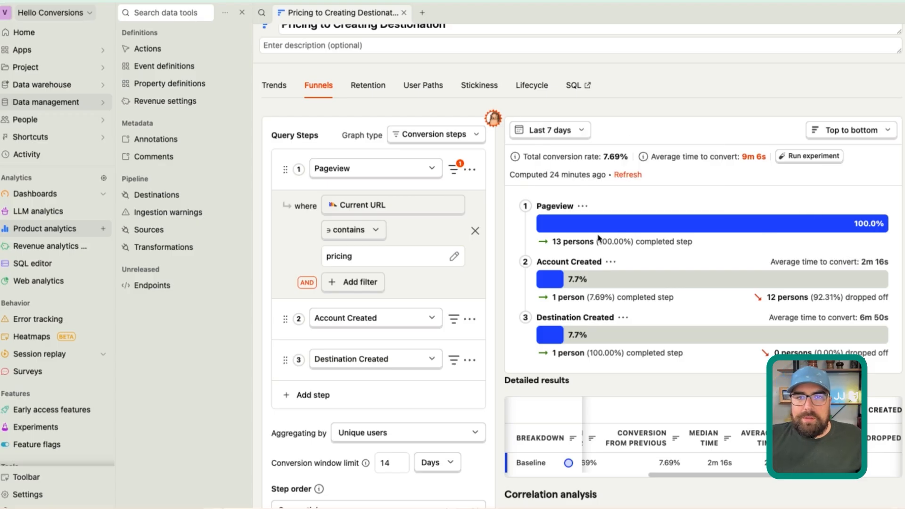
scroll(568, 243, "down", 1)
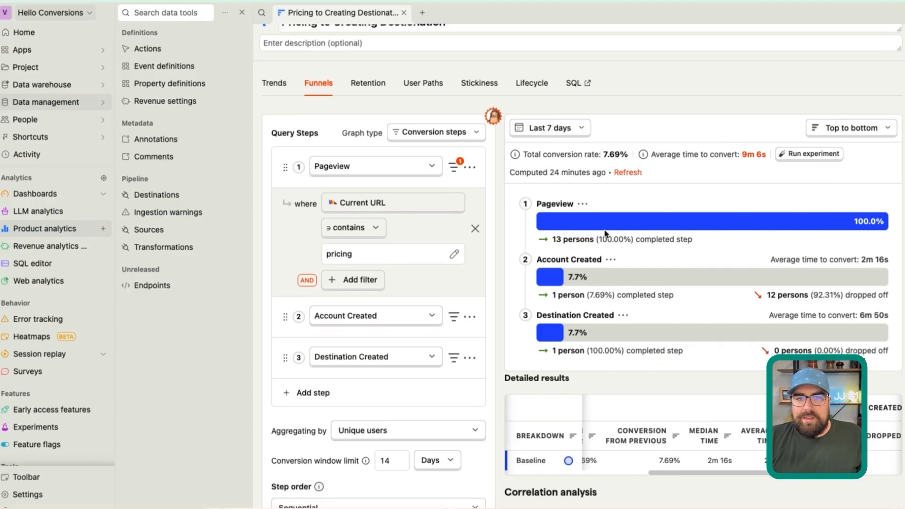
mouse_move(563, 287)
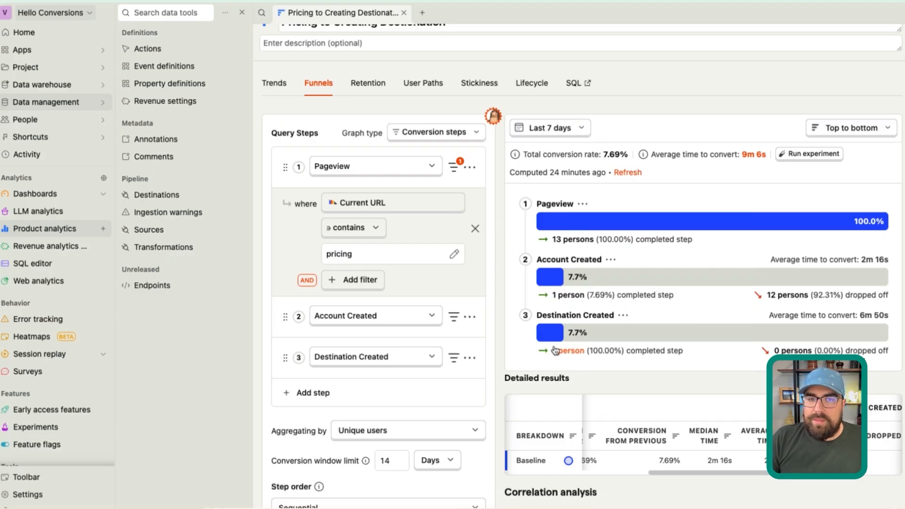
mouse_move(559, 340)
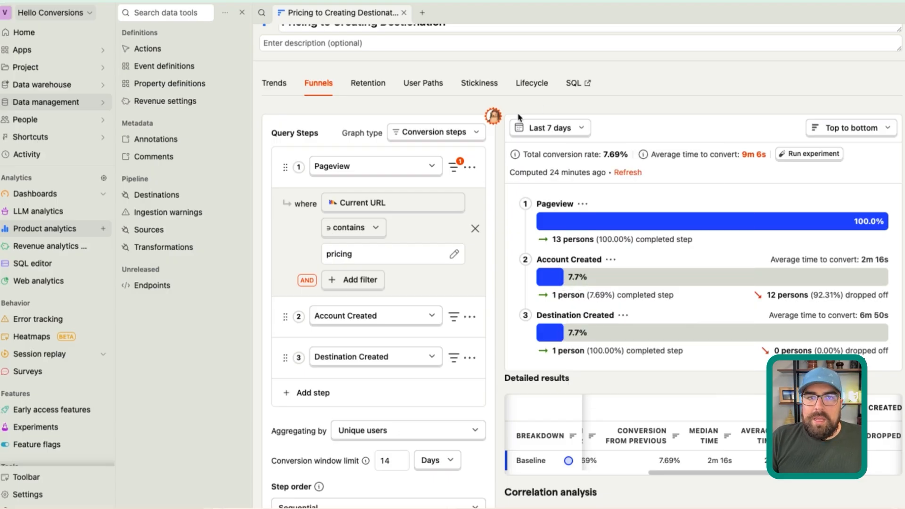
- Set the funnel's date range to the last 90 days and review the conversion at each step
left_click(566, 126)
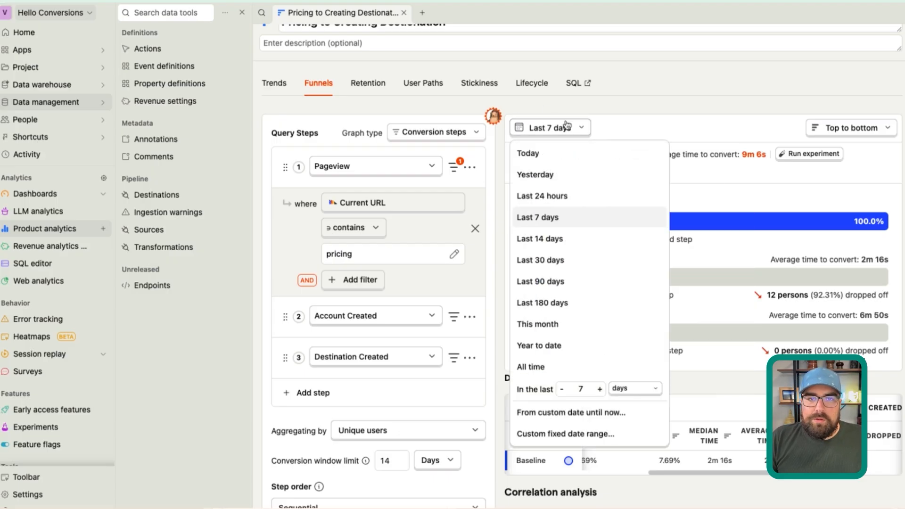
left_click(549, 282)
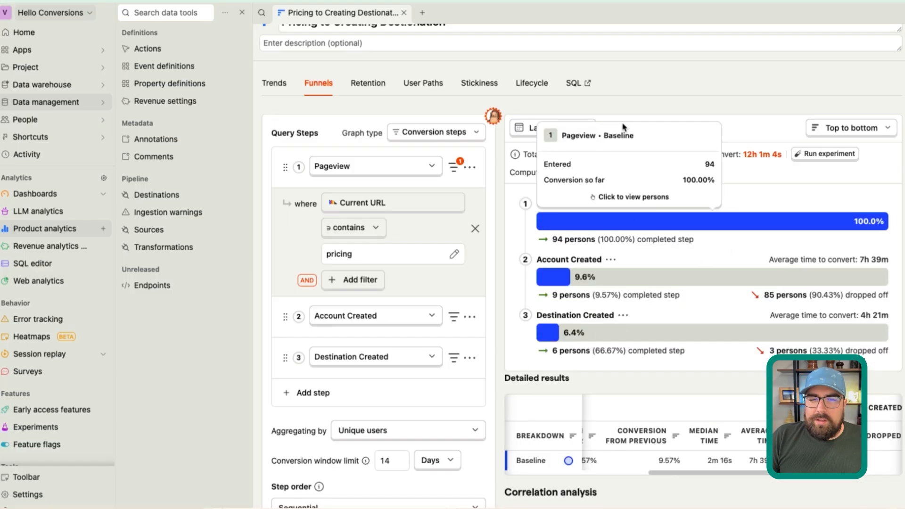
scroll(545, 351, "down", 3)
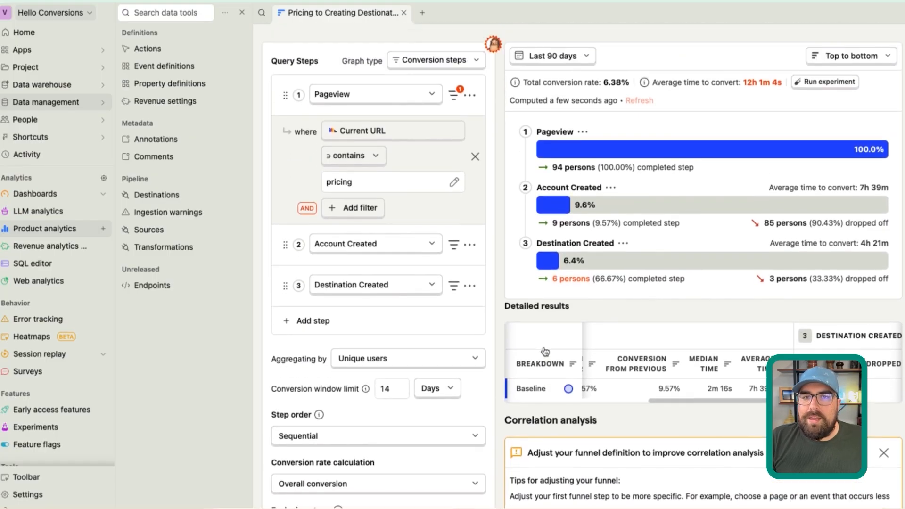
scroll(546, 352, "up", 2)
mouse_move(589, 183)
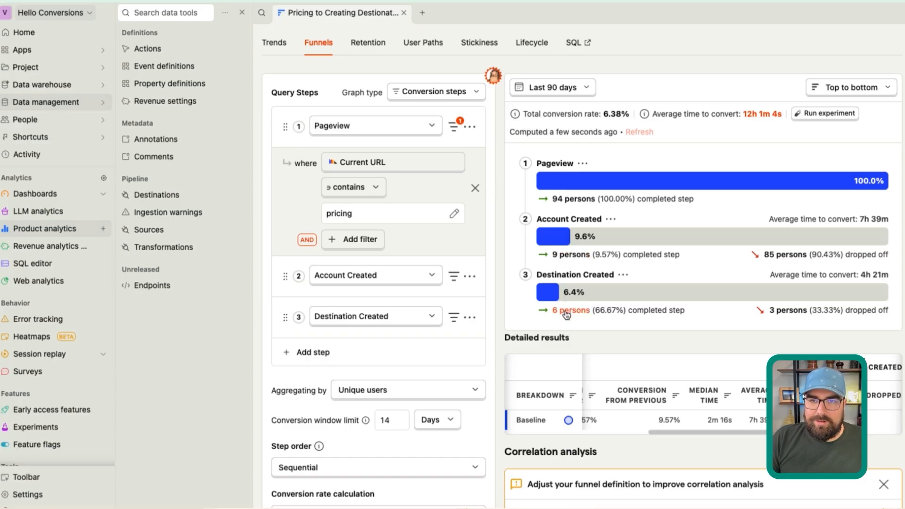
- Examine the funnel's correlation analysis, including how the Trial Started event relates to conversion
scroll(566, 314, "down", 3)
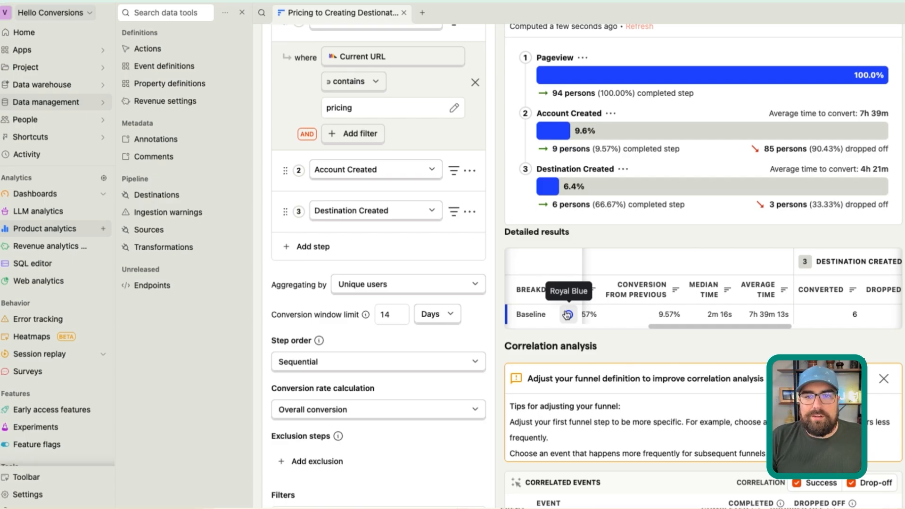
scroll(636, 297, "down", 7)
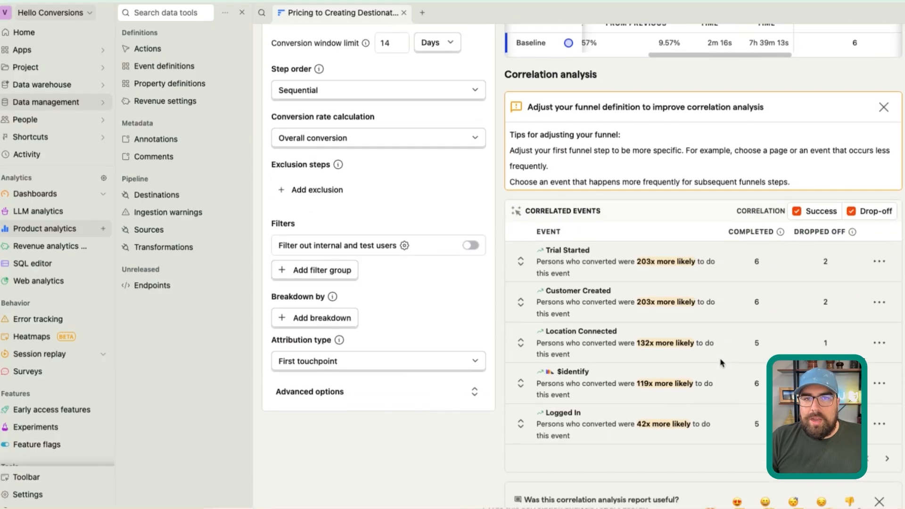
scroll(585, 193, "down", 1)
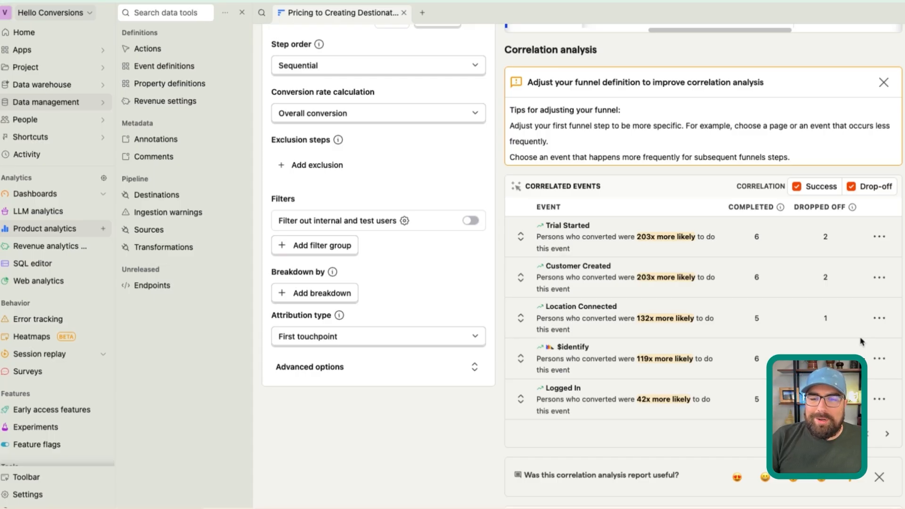
scroll(860, 340, "up", 1)
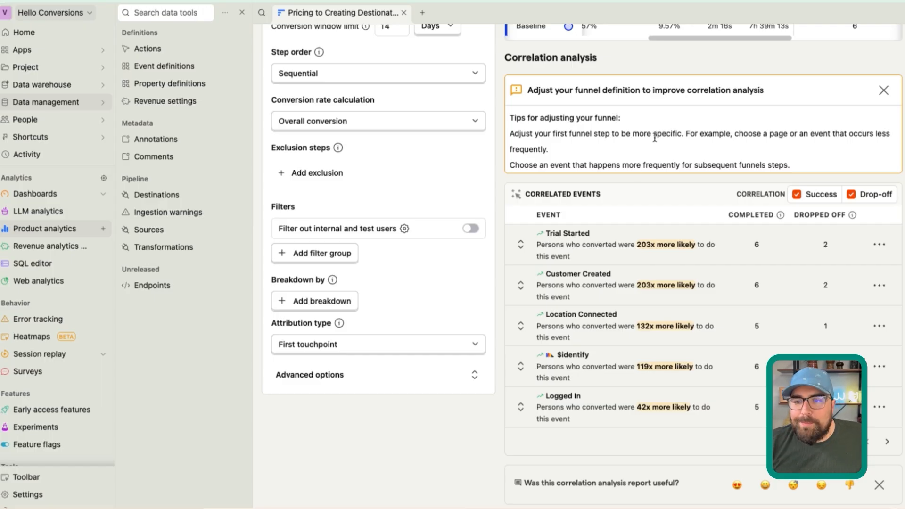
double_click(578, 234)
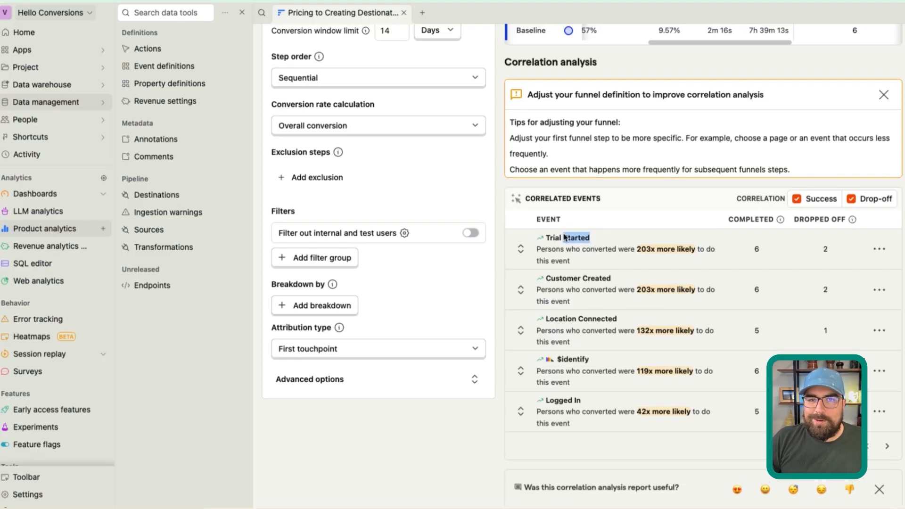
scroll(565, 241, "up", 6)
scroll(564, 245, "down", 4)
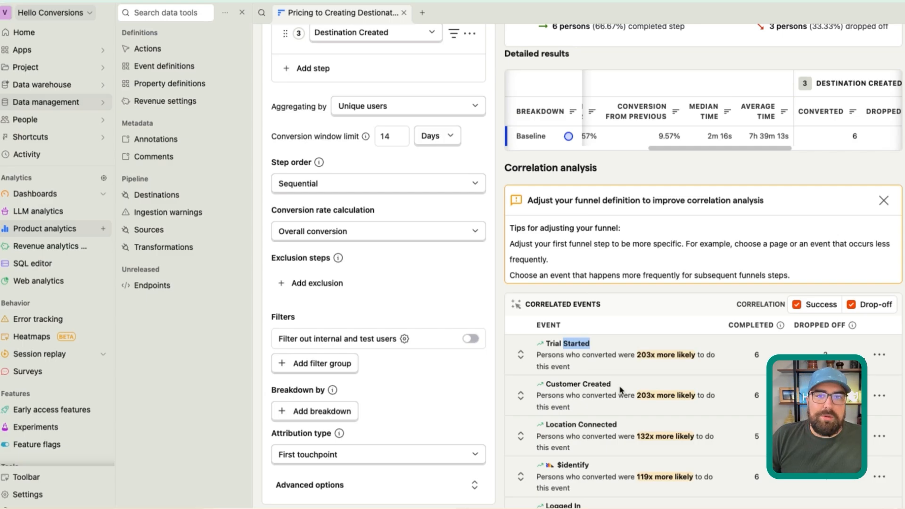
- Compare the Customer Created, Location Connected, $identify and Logged In correlated events by likelihood and completed counts against the funnel steps
left_click_drag(614, 384, 543, 387)
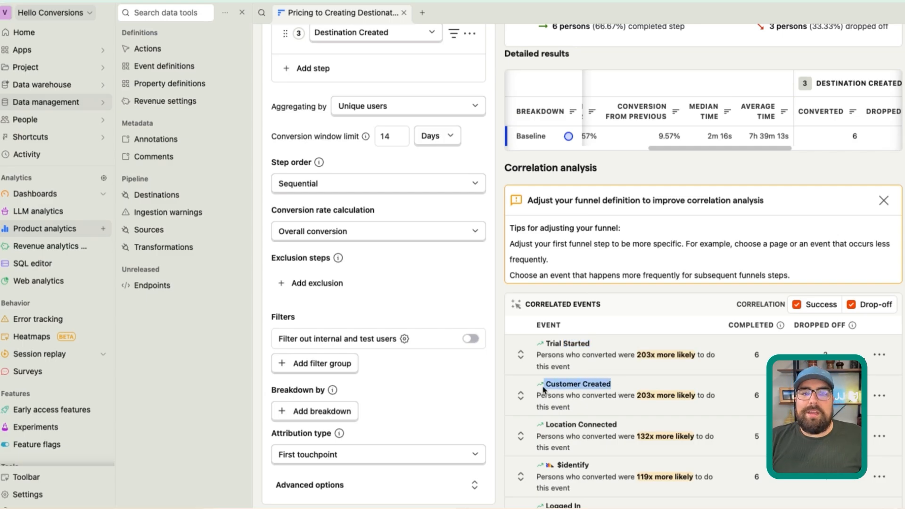
scroll(542, 389, "down", 2)
left_click_drag(644, 375, 548, 372)
scroll(548, 372, "up", 10)
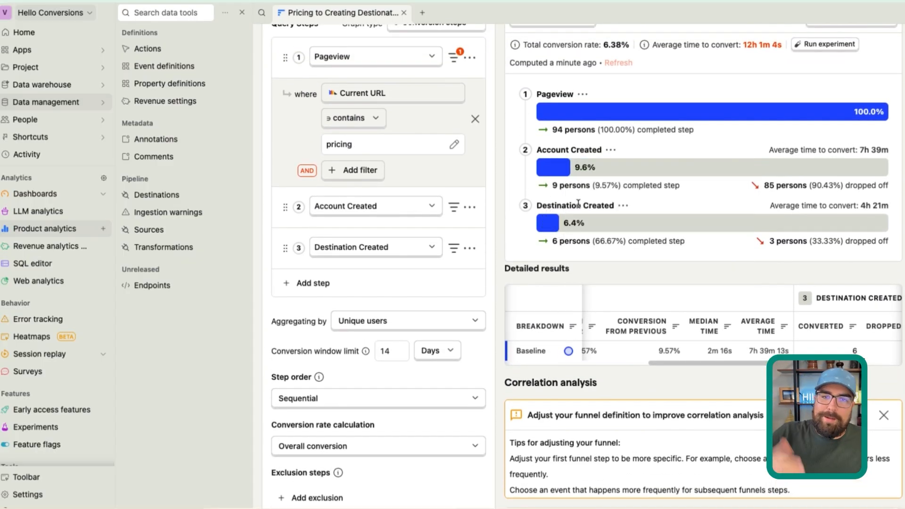
scroll(578, 203, "down", 10)
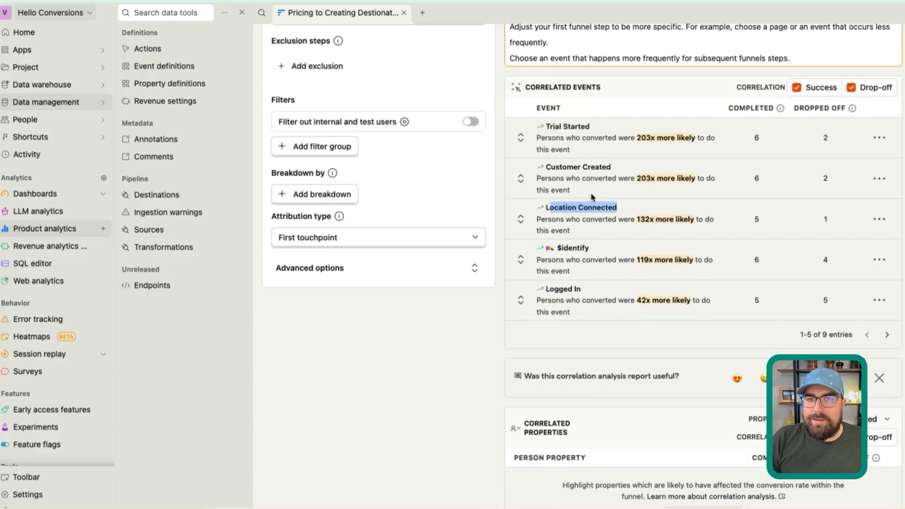
double_click(756, 219)
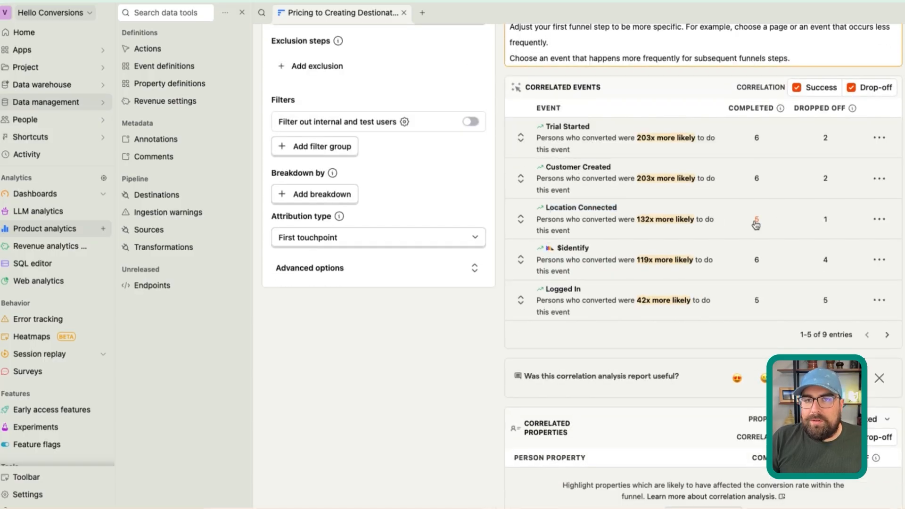
scroll(753, 226, "up", 1)
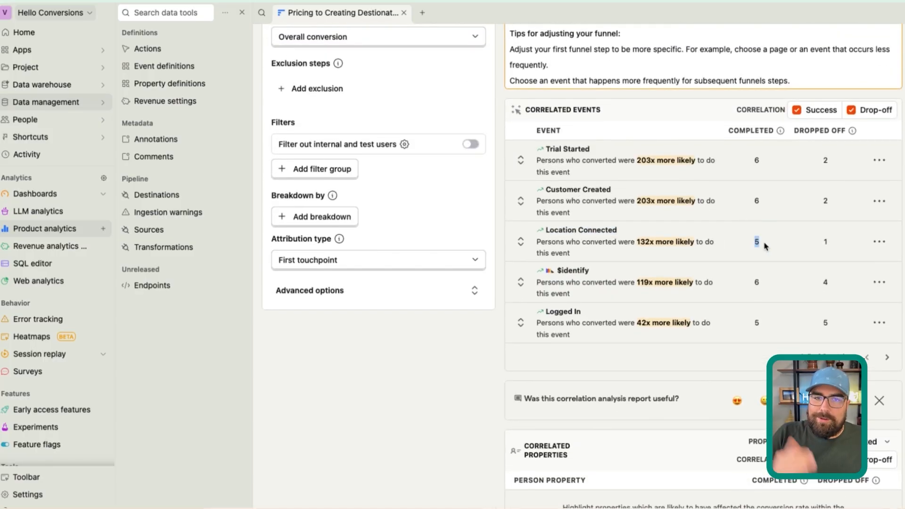
left_click_drag(600, 276, 574, 279)
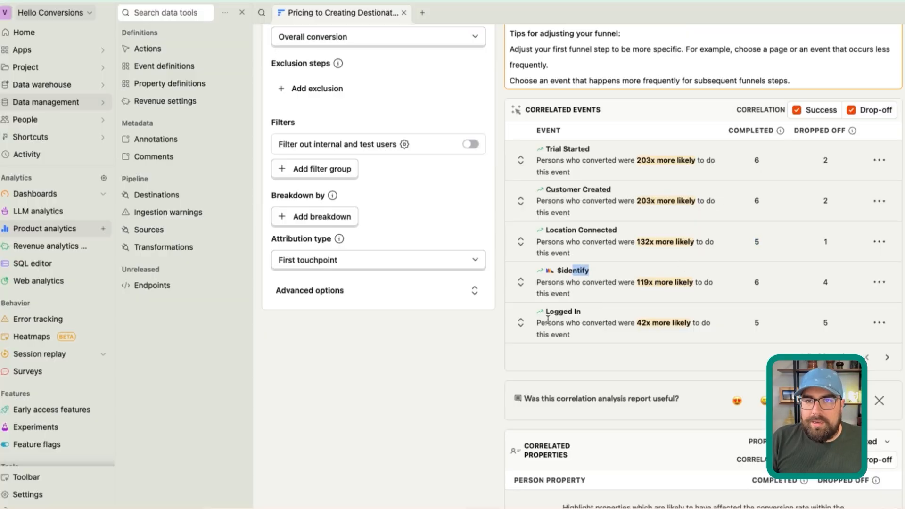
scroll(579, 334, "up", 1)
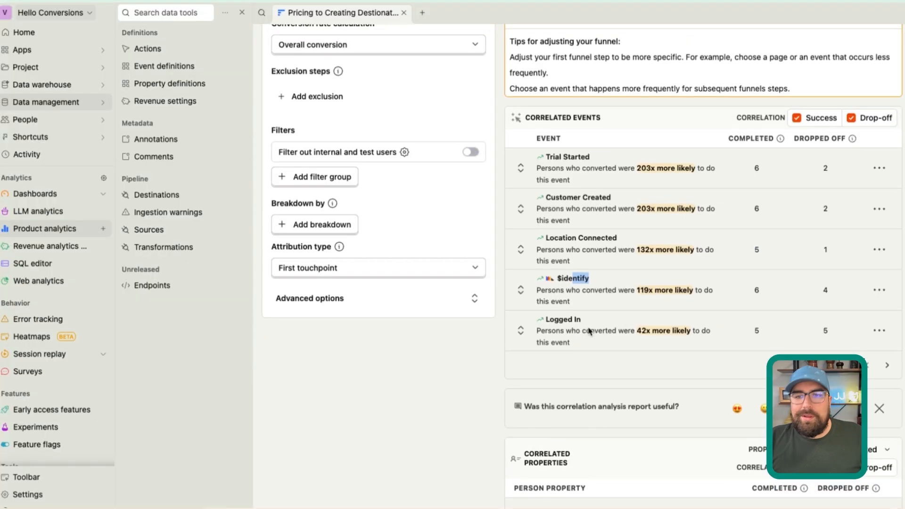
scroll(670, 302, "down", 2)
scroll(670, 302, "up", 3)
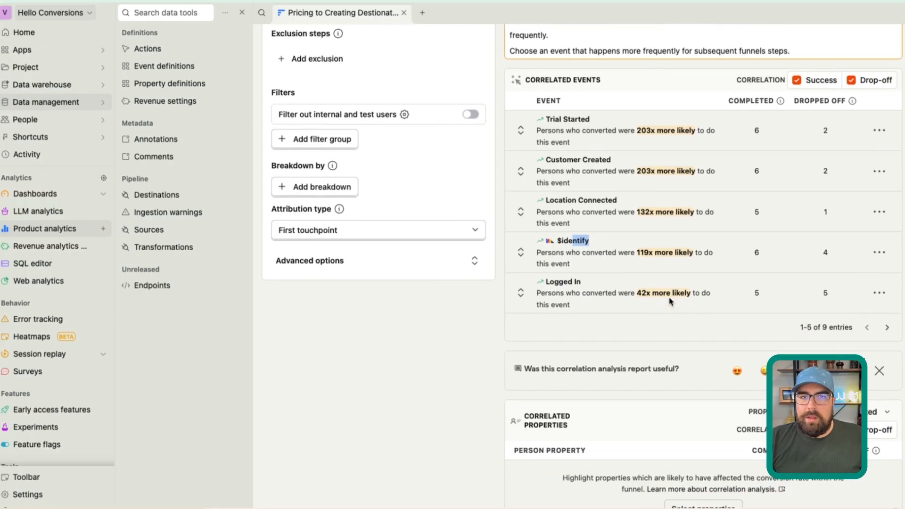
scroll(670, 302, "up", 2)
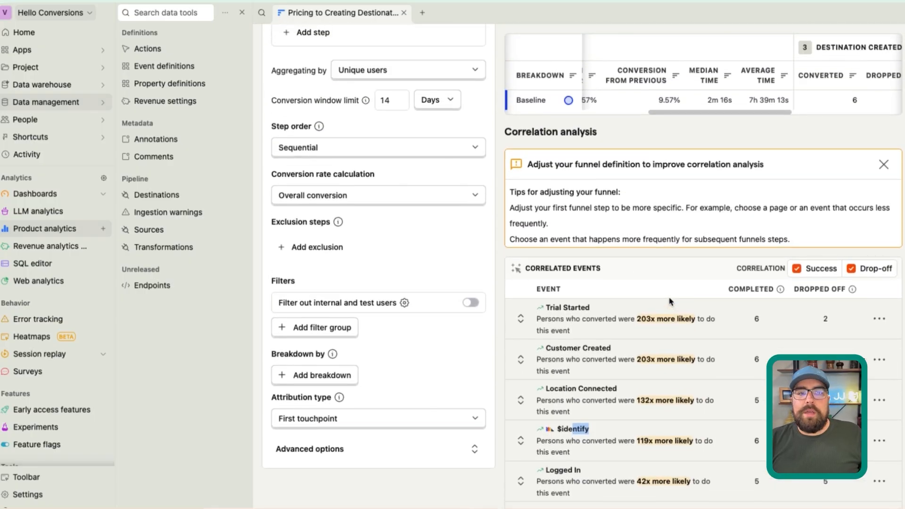
- Save the pricing-to-destination funnel insight and create a new blank dashboard
scroll(696, 163, "up", 9)
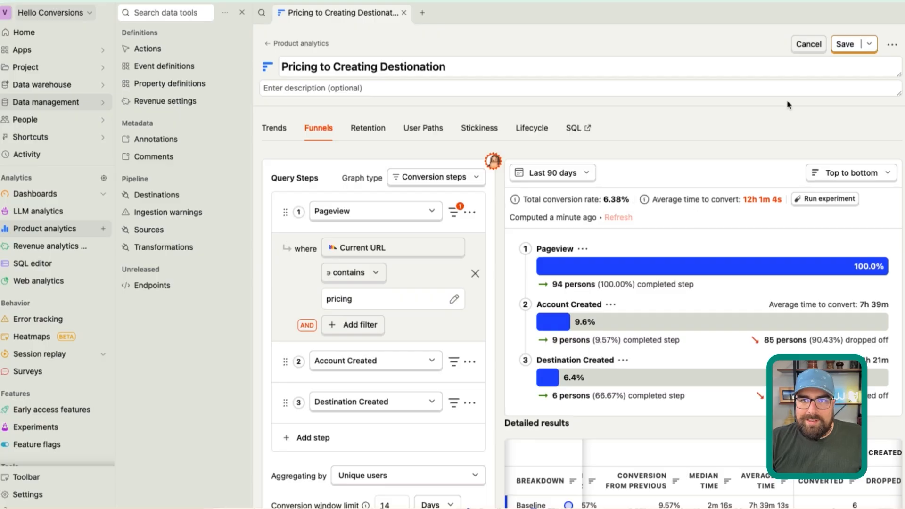
left_click(845, 44)
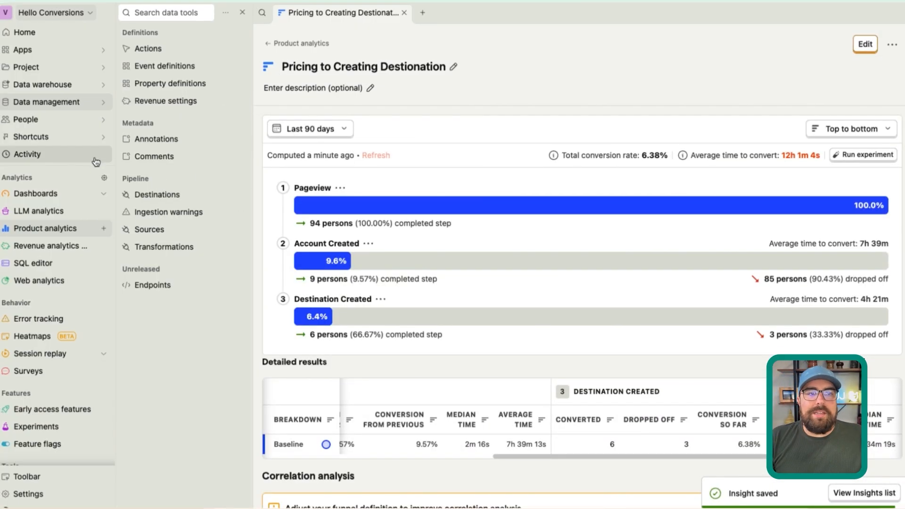
left_click(57, 193)
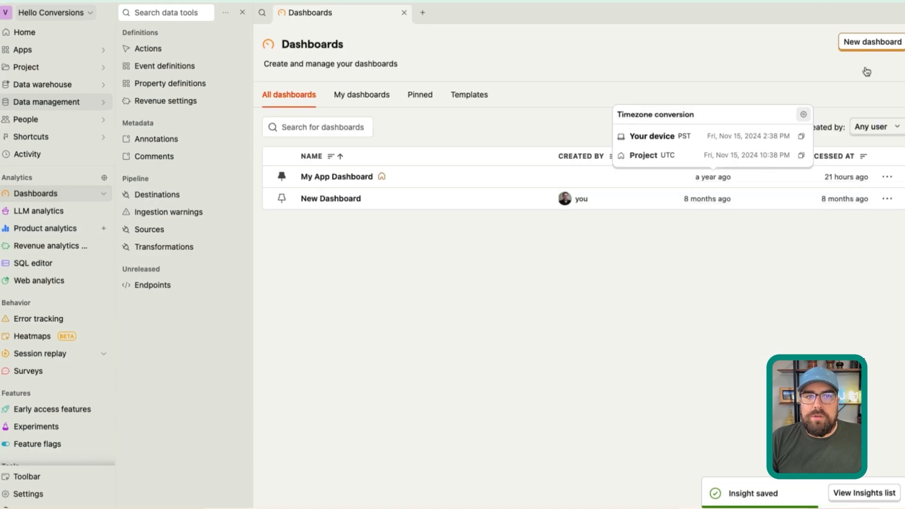
left_click(877, 42)
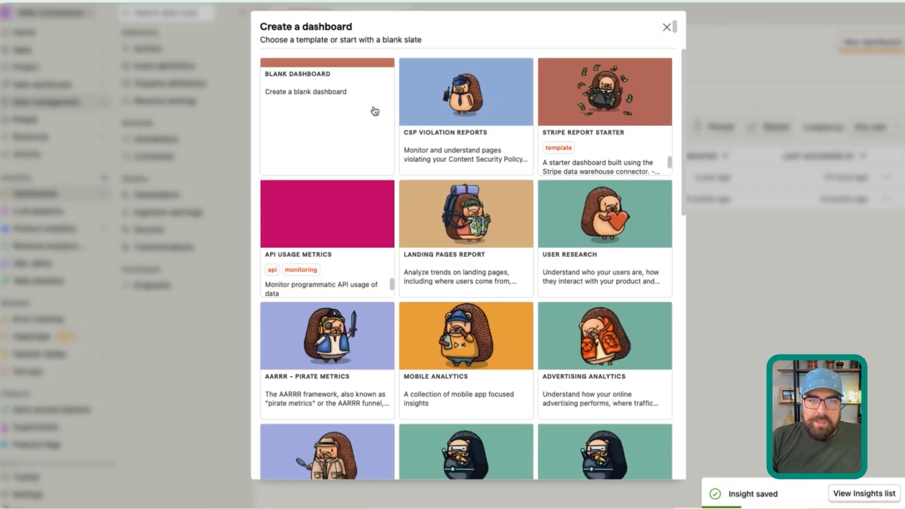
left_click(311, 106)
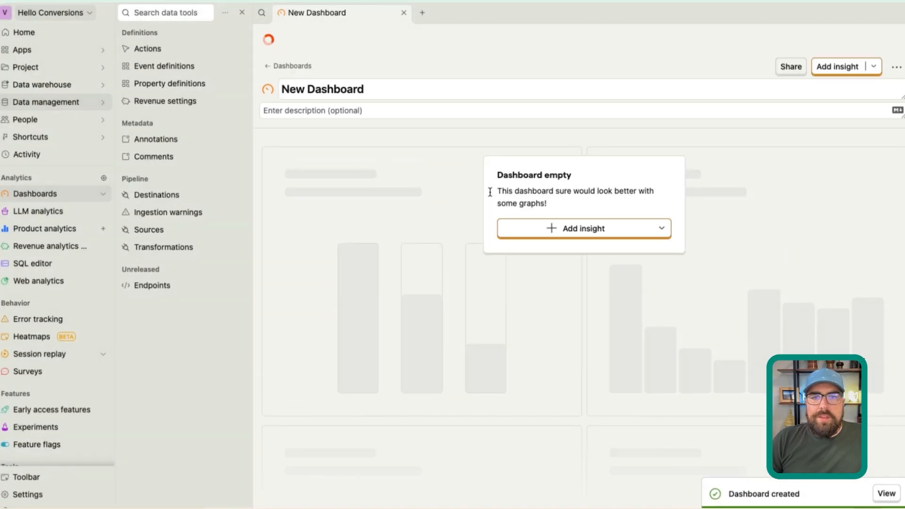
- Add the "Pricing to Creating Destionation" insight to the new dashboard
left_click(596, 202)
left_click(168, 141)
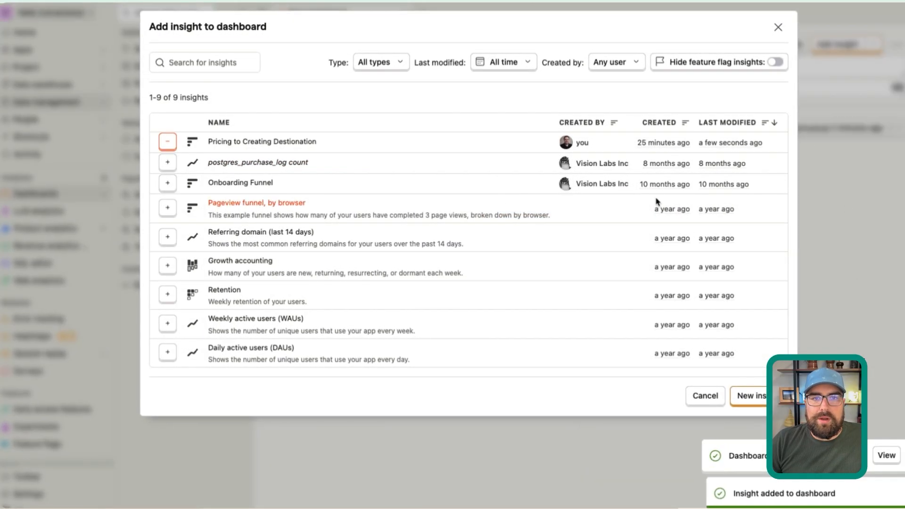
left_click(891, 192)
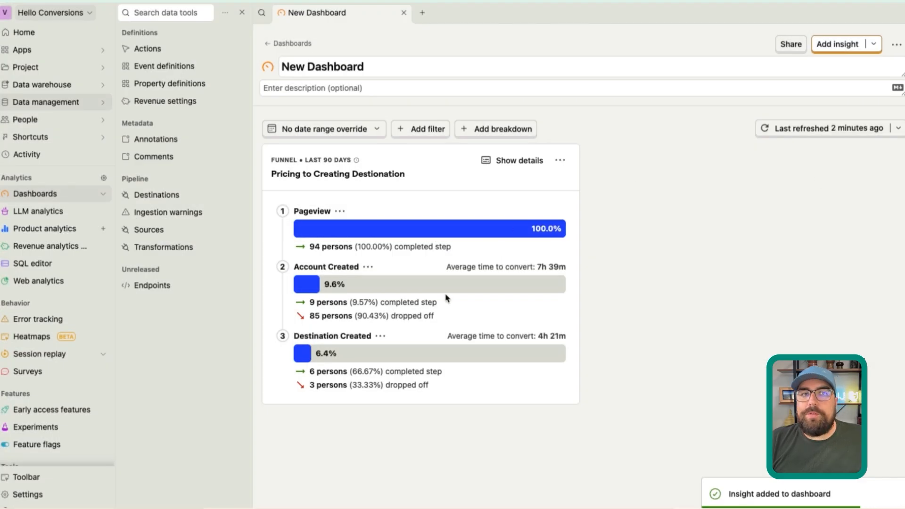
- Rename the dashboard to "YT - Demo -"
left_click(448, 73)
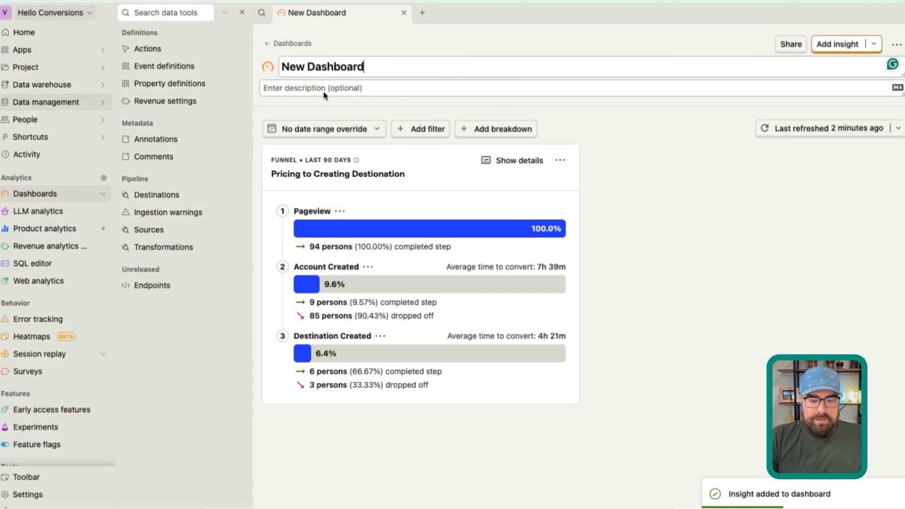
type("YT - Demo -")
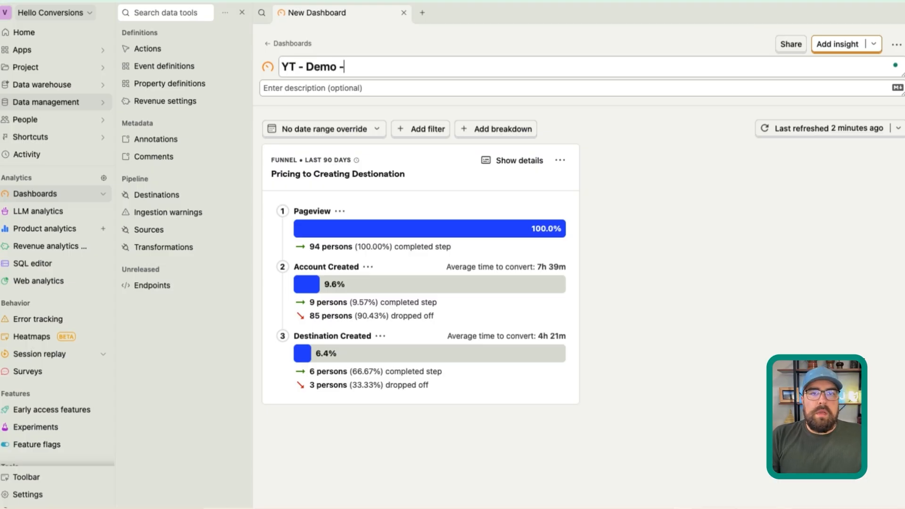
left_click(685, 296)
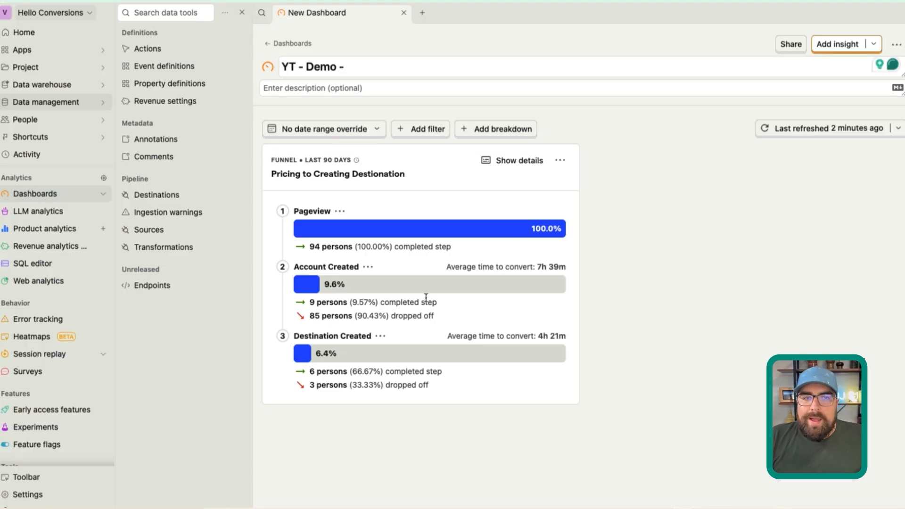
- Check the funnel tile's query details and set the dashboard's date range to the last 14 days
mouse_move(310, 356)
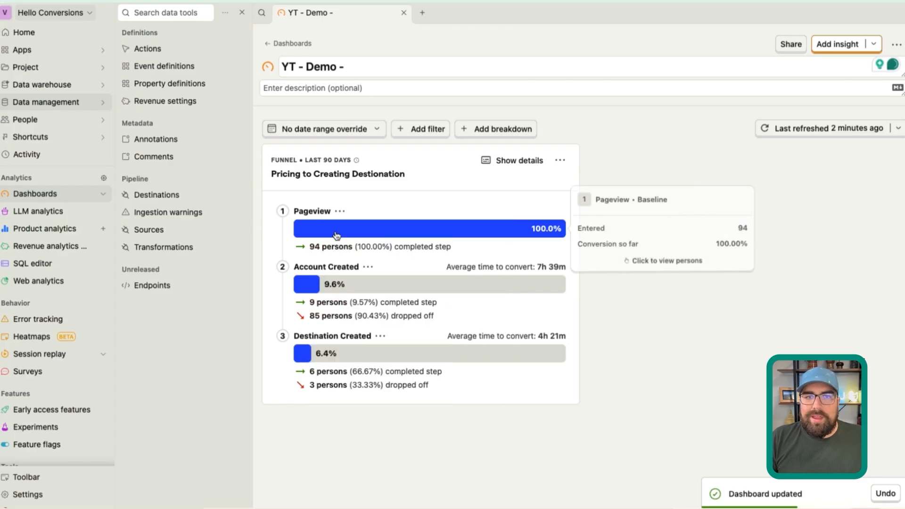
left_click(507, 161)
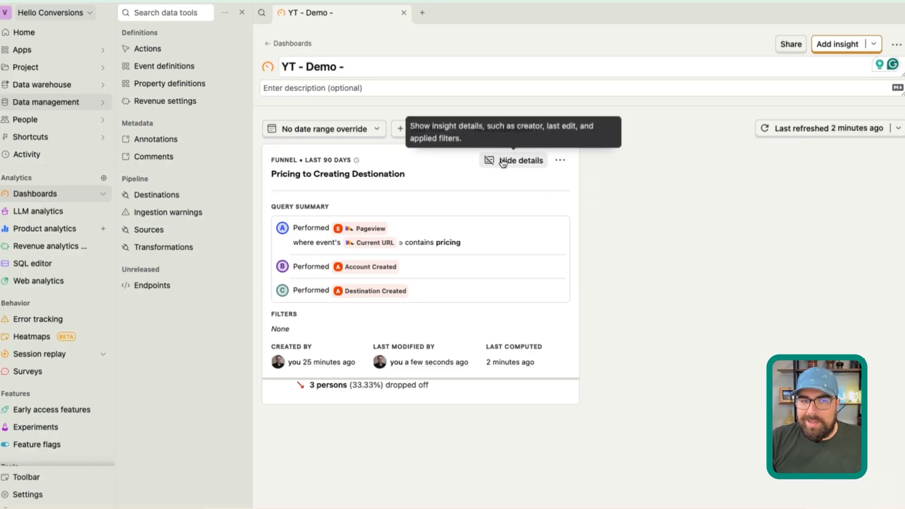
left_click(503, 160)
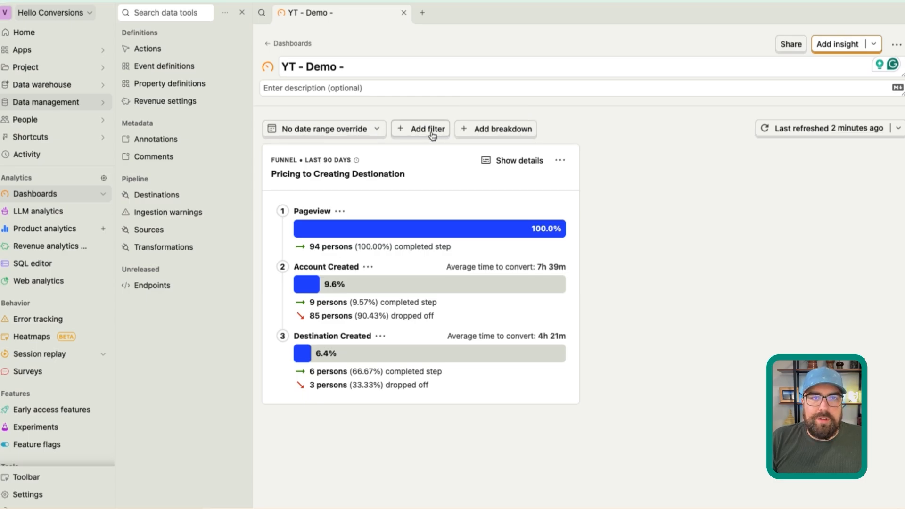
left_click(357, 139)
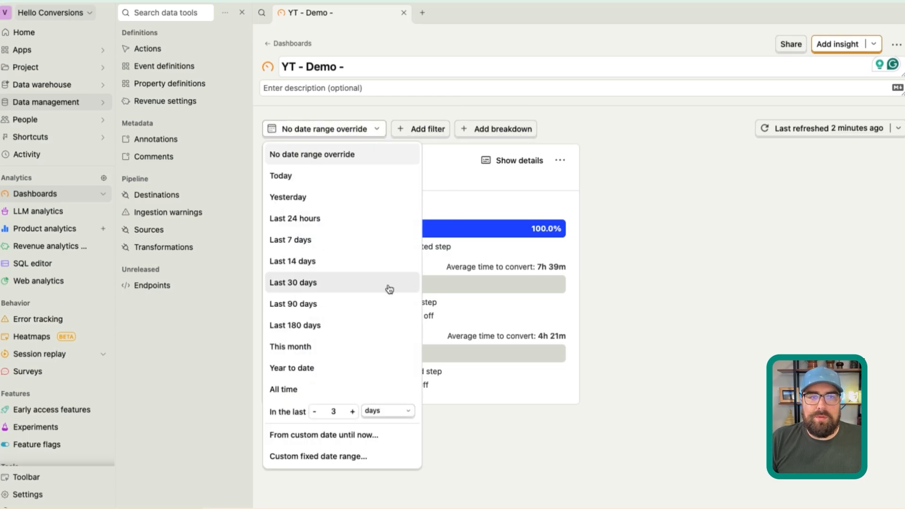
left_click(304, 261)
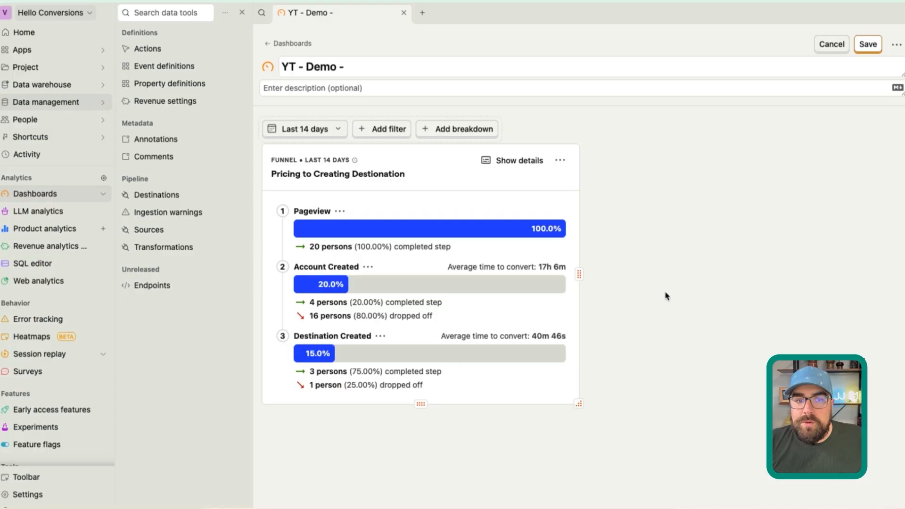
- Examine the persons who dropped off at the Destination Created and Account Created steps
left_click(330, 387)
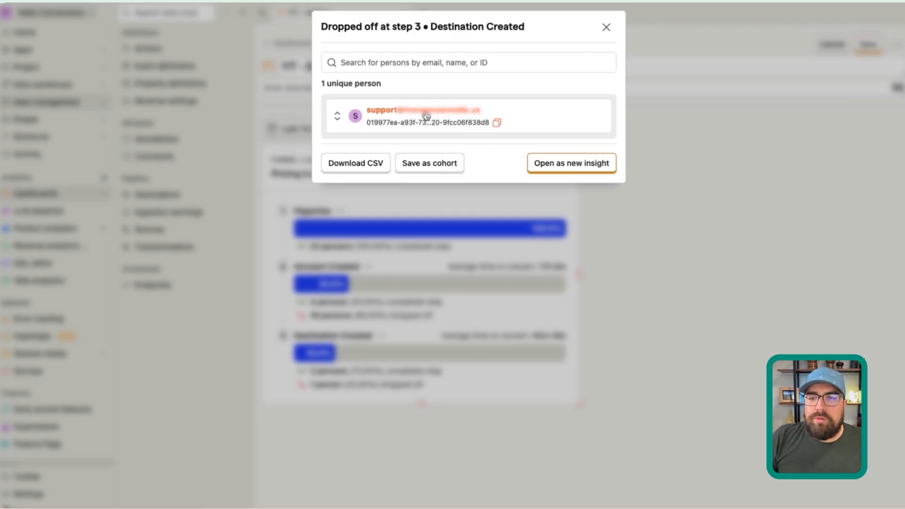
left_click(724, 172)
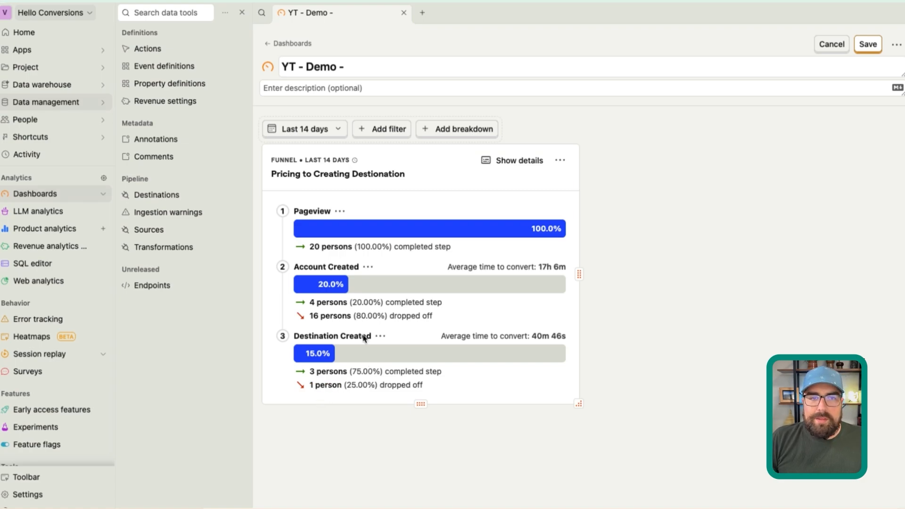
left_click(330, 317)
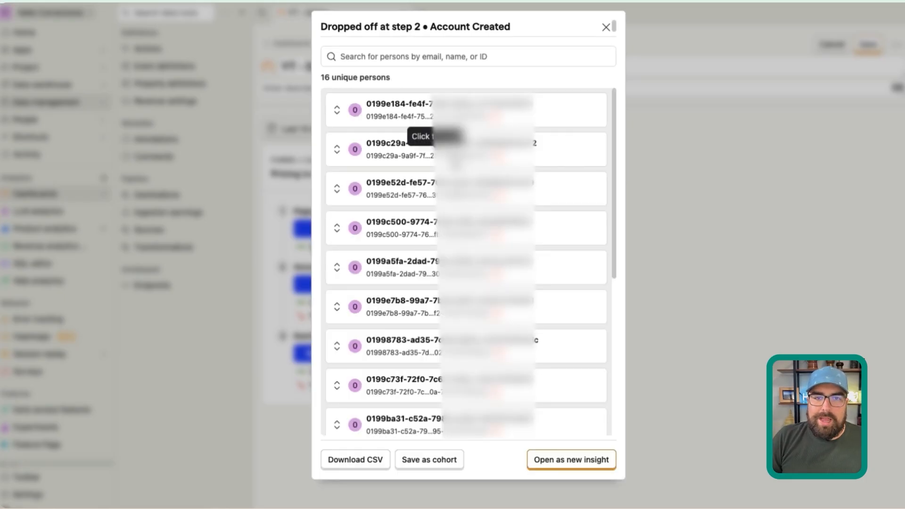
scroll(434, 137, "down", 5)
left_click(757, 148)
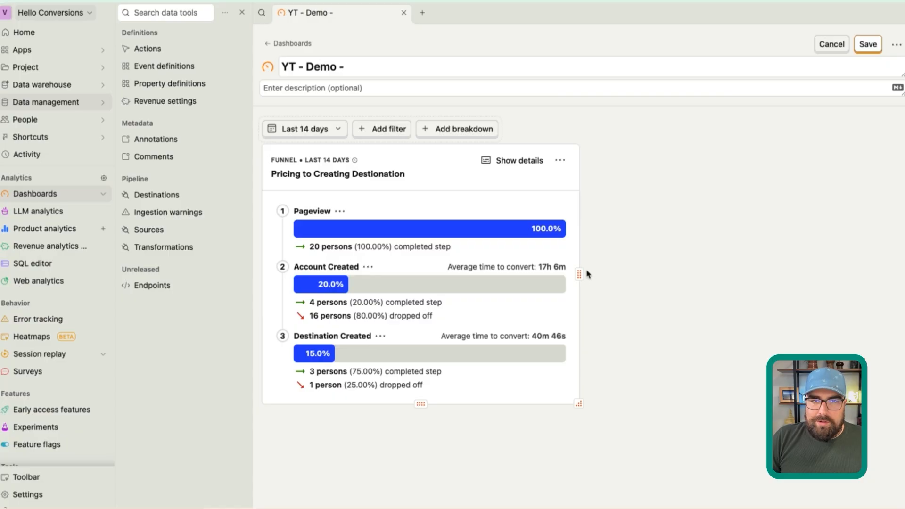
- Widen the funnel tile on the dashboard and save the dashboard changes
left_click_drag(578, 274, 720, 277)
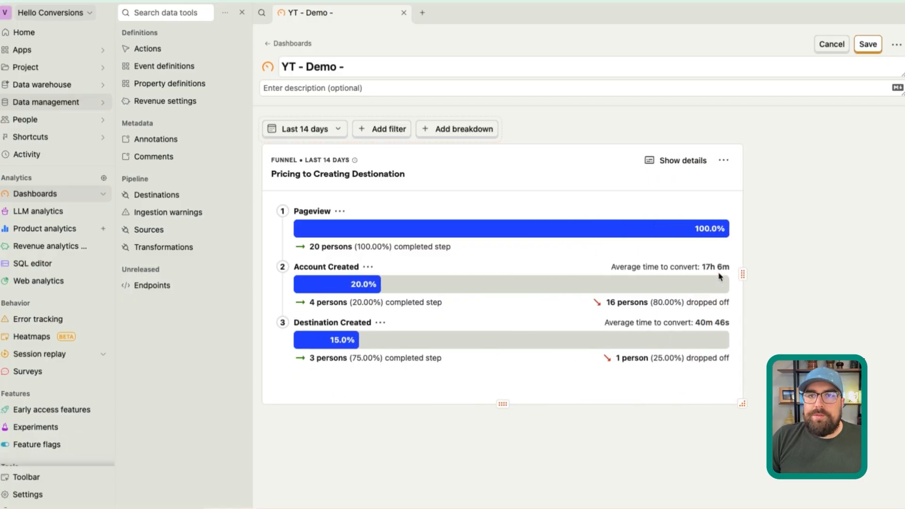
left_click(868, 44)
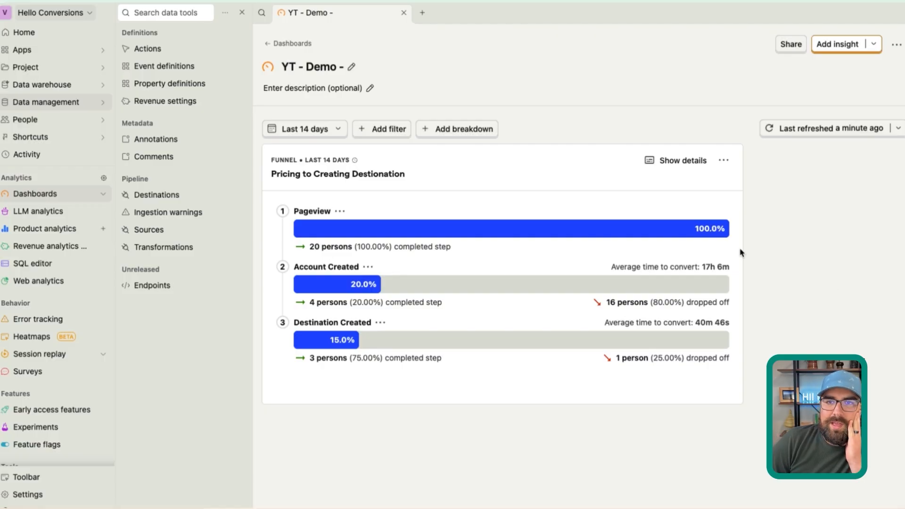
left_click(724, 165)
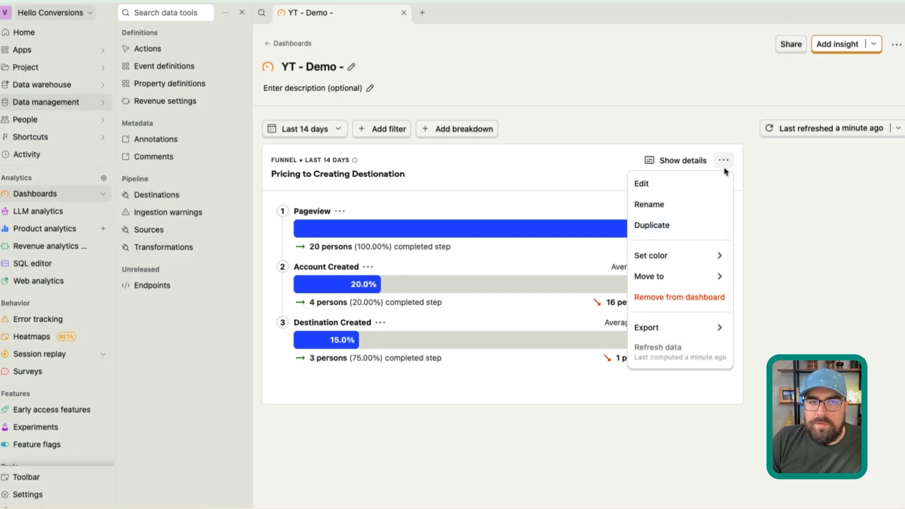
left_click(384, 172)
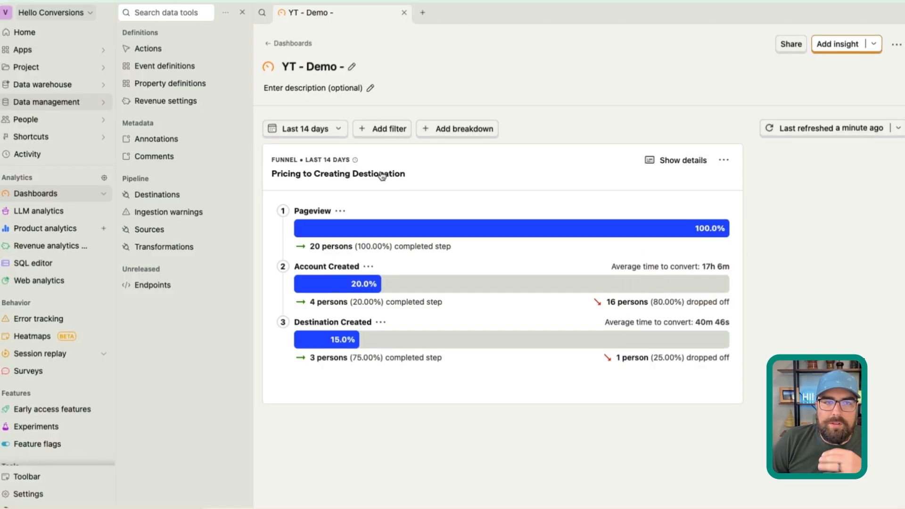
- Examine the full funnel insight from the dashboard tile down to its correlation analysis, and return to the dashboard
left_click(380, 178)
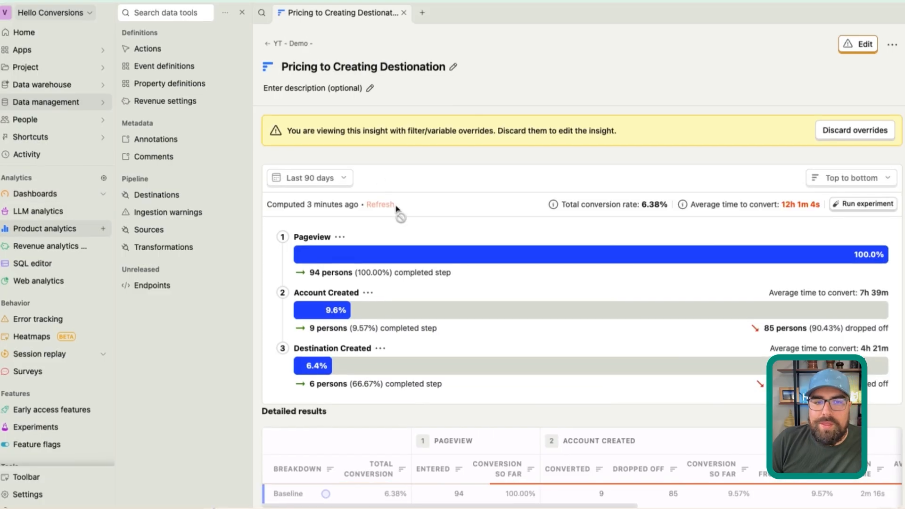
scroll(521, 316, "down", 7)
scroll(522, 317, "down", 1)
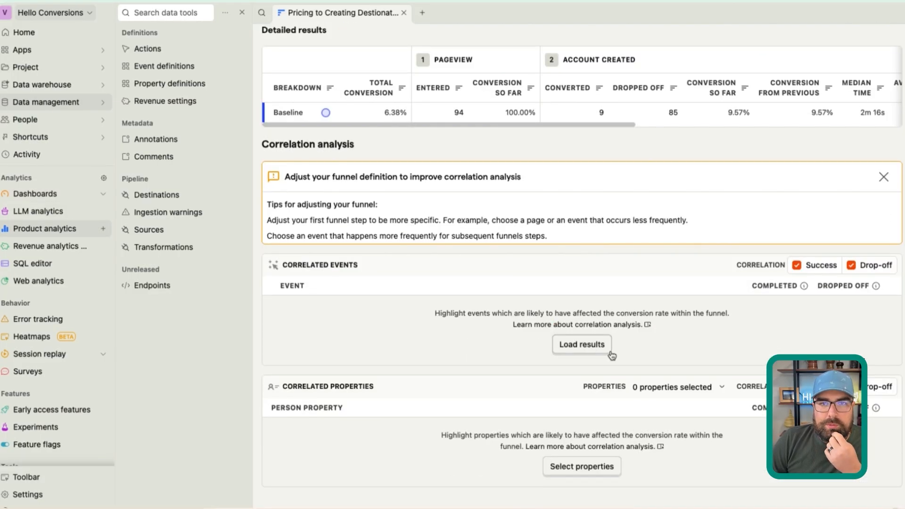
scroll(612, 355, "up", 9)
scroll(612, 355, "down", 1)
scroll(612, 356, "left", 5)
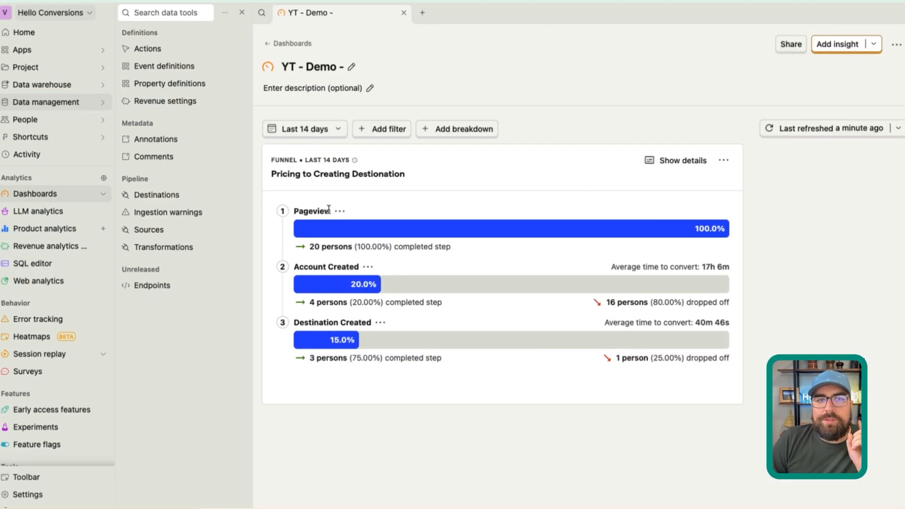
- Reopen the funnel insight with the 14-day override and load its correlated events for review
left_click(297, 173)
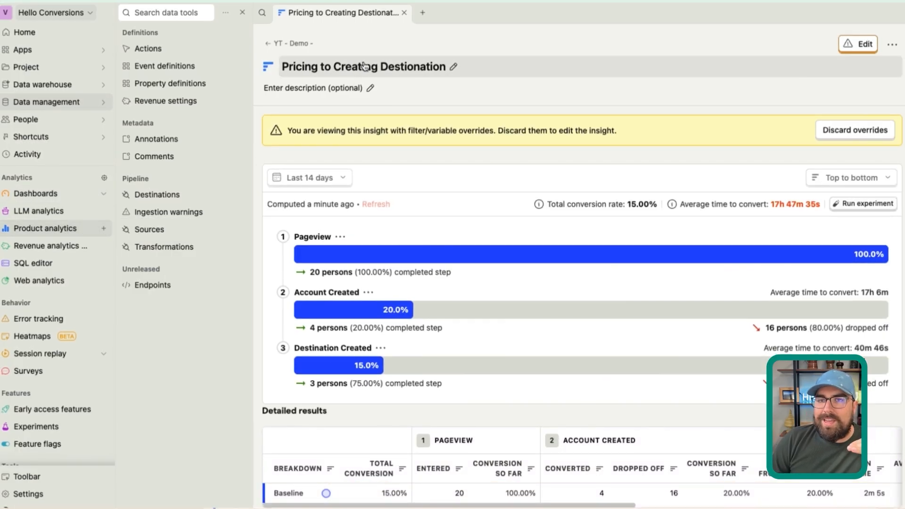
scroll(403, 141, "down", 5)
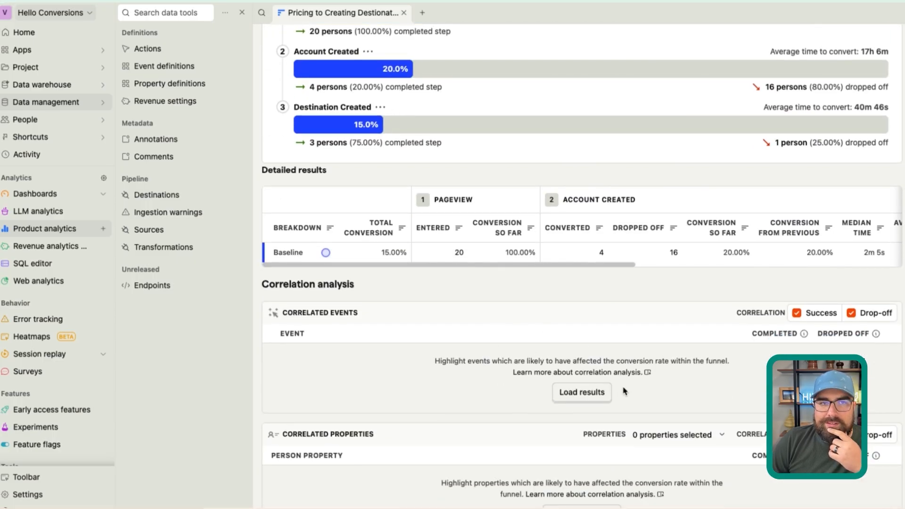
left_click(582, 392)
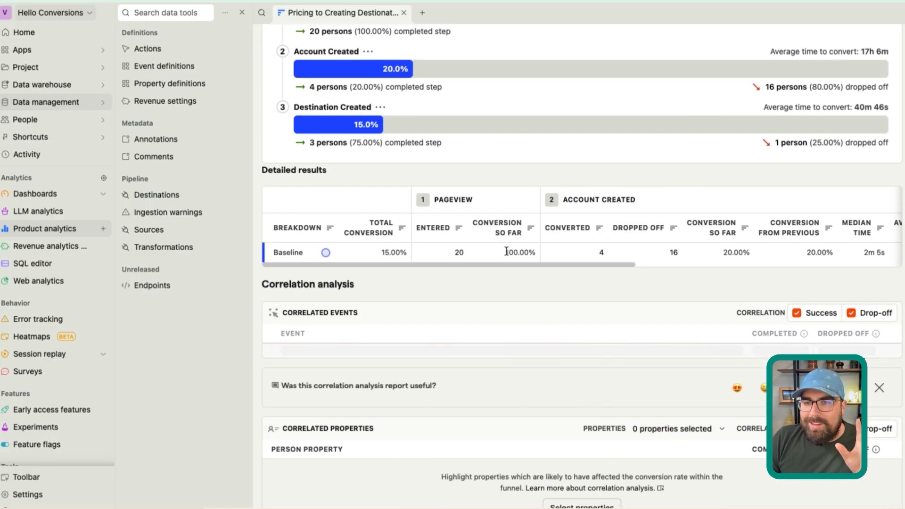
scroll(519, 291, "down", 2)
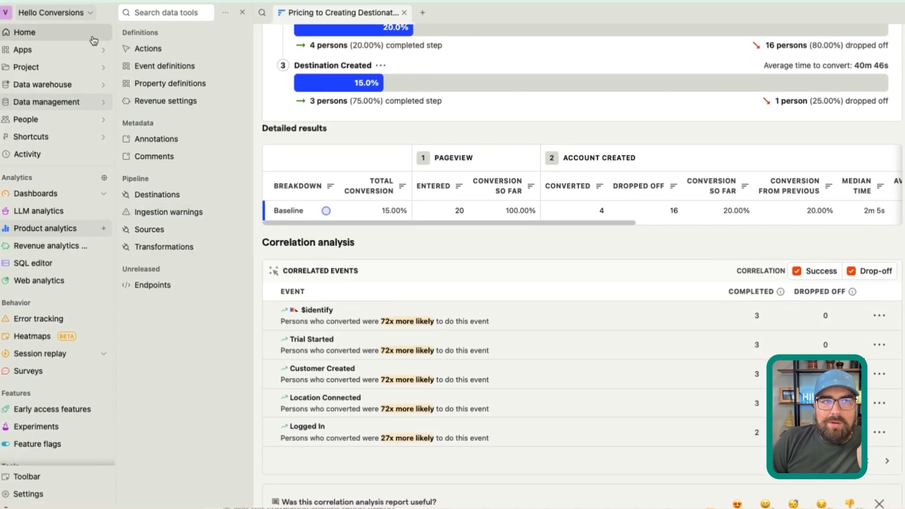
- Switch to the aaa VisionLabs Website project and start a new funnel insight there
left_click(73, 13)
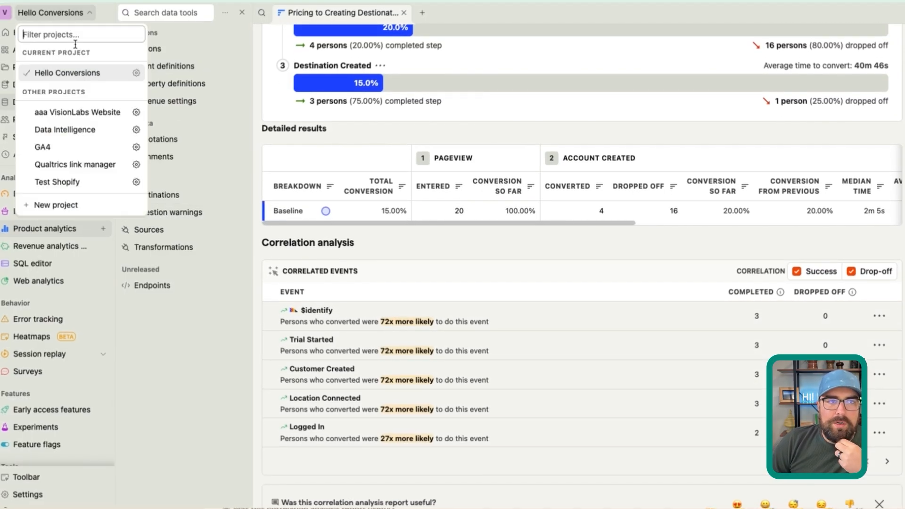
left_click(91, 113)
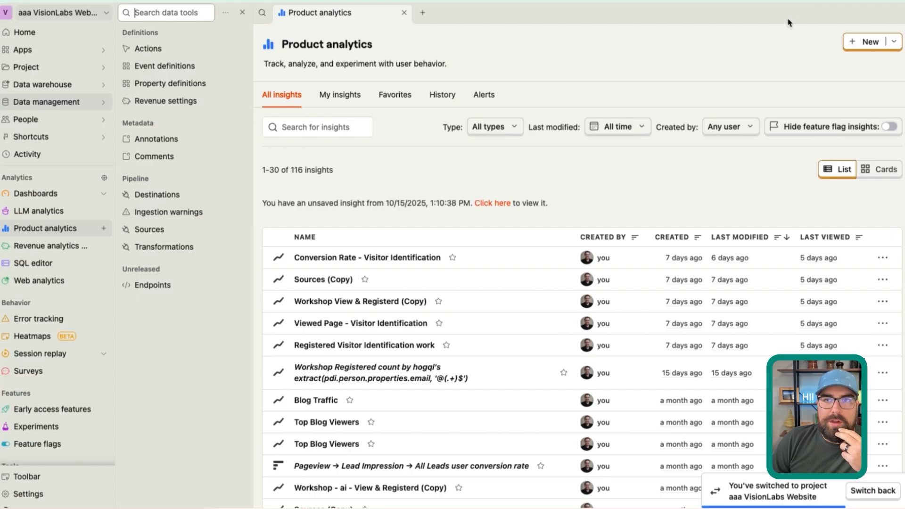
left_click(863, 42)
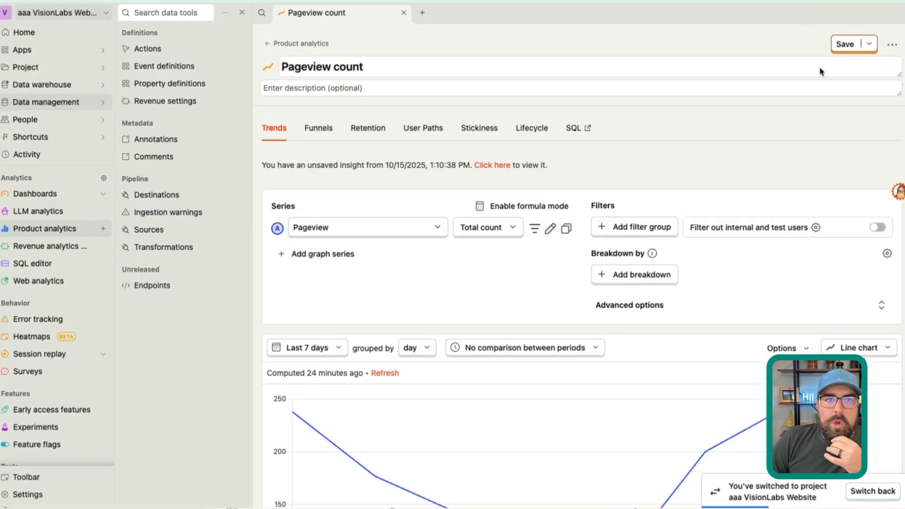
left_click(318, 128)
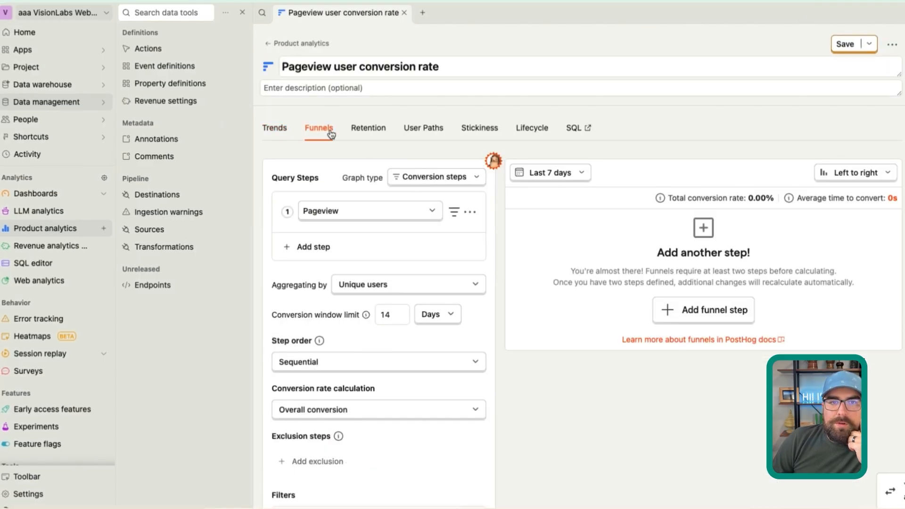
- Filter the first Pageview step to Current URL contains "blog" and add a second Pageview step
left_click(454, 211)
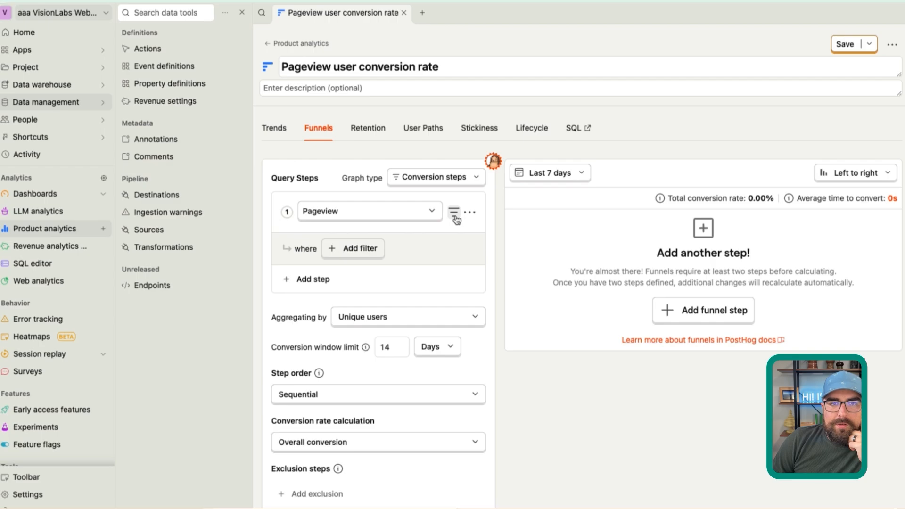
left_click(370, 246)
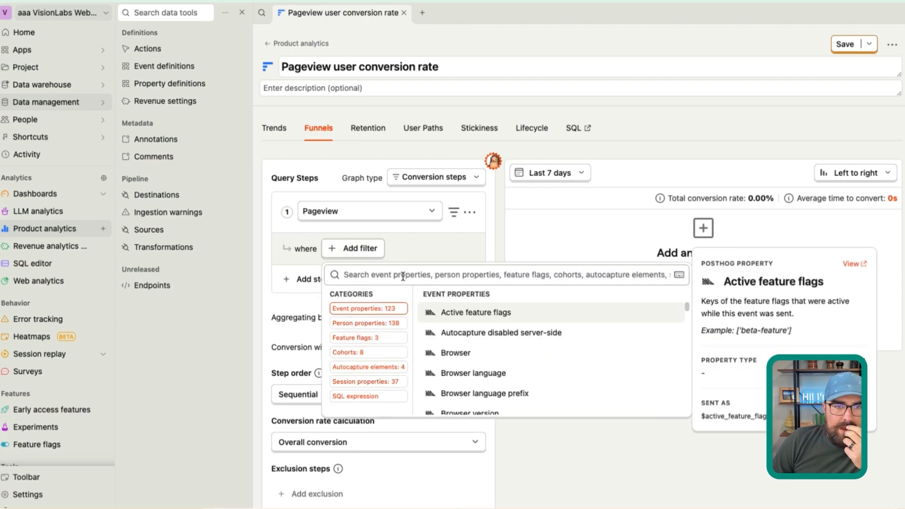
type("c")
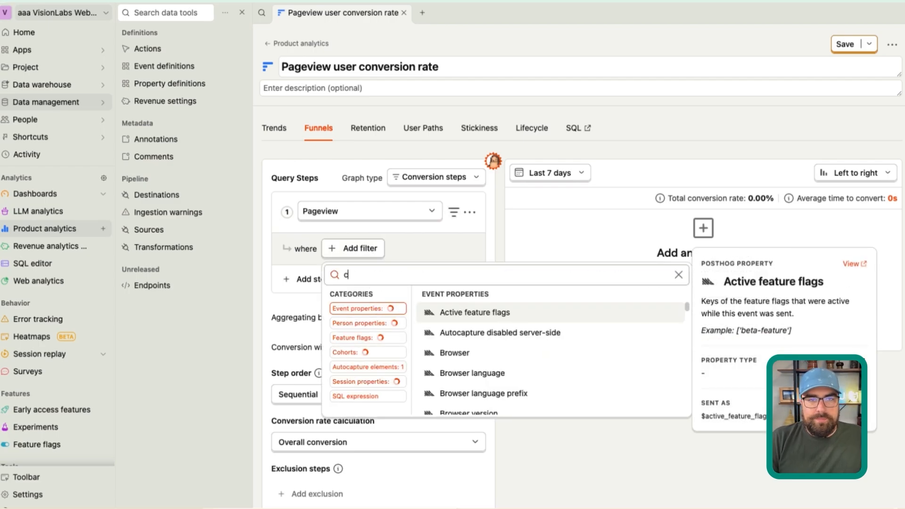
type("urrent url")
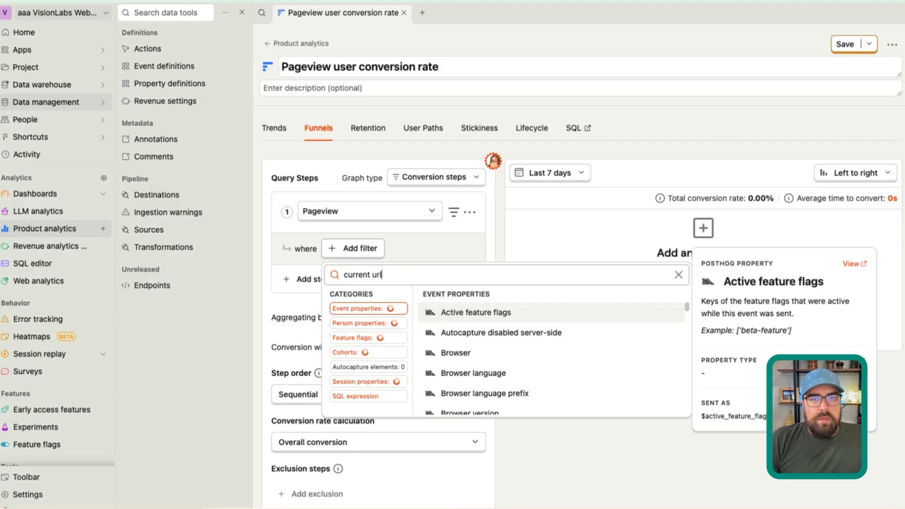
left_click(492, 315)
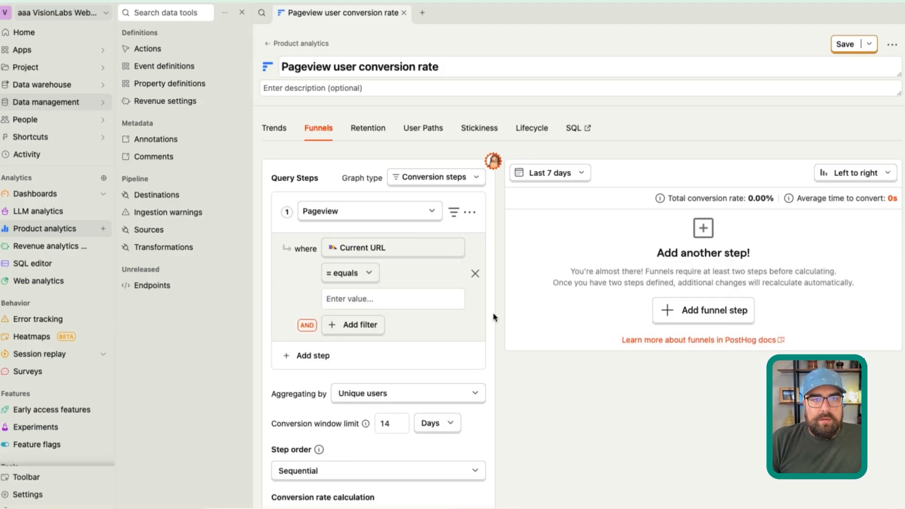
left_click(349, 272)
left_click(363, 153)
left_click(369, 298)
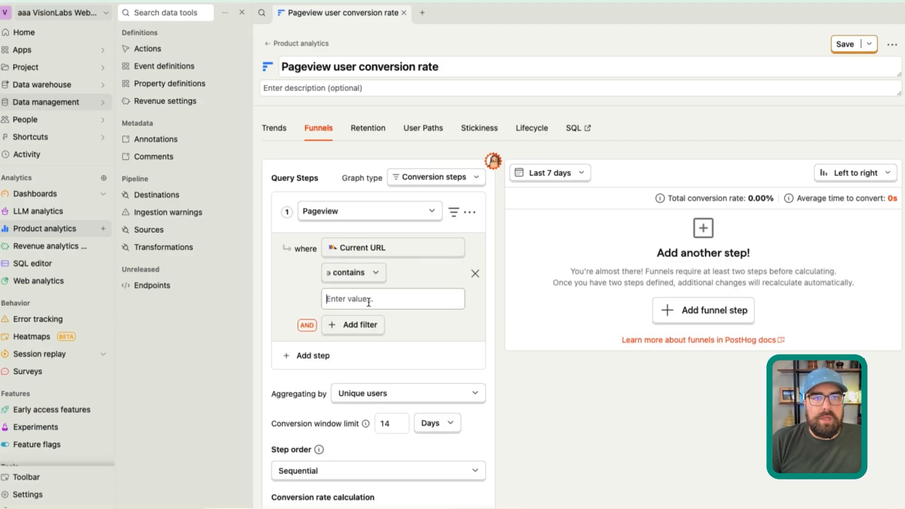
type("blog")
left_click(288, 293)
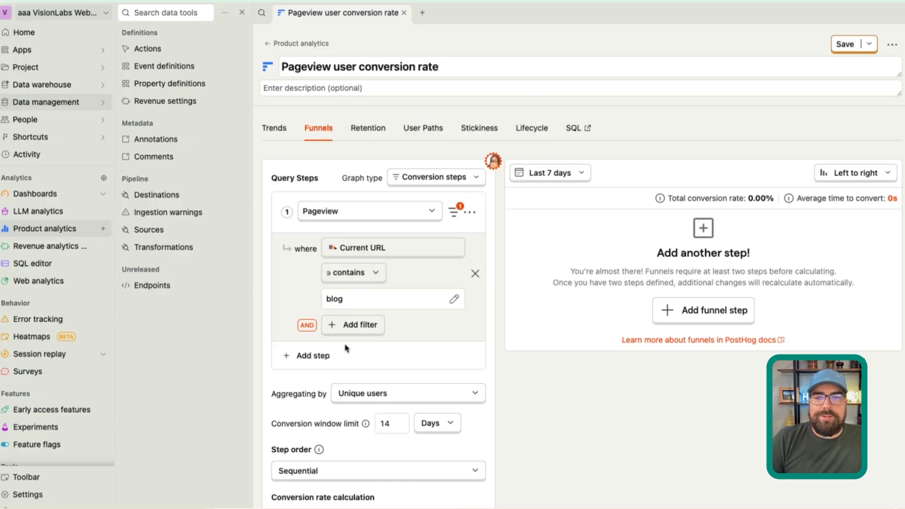
left_click(309, 355)
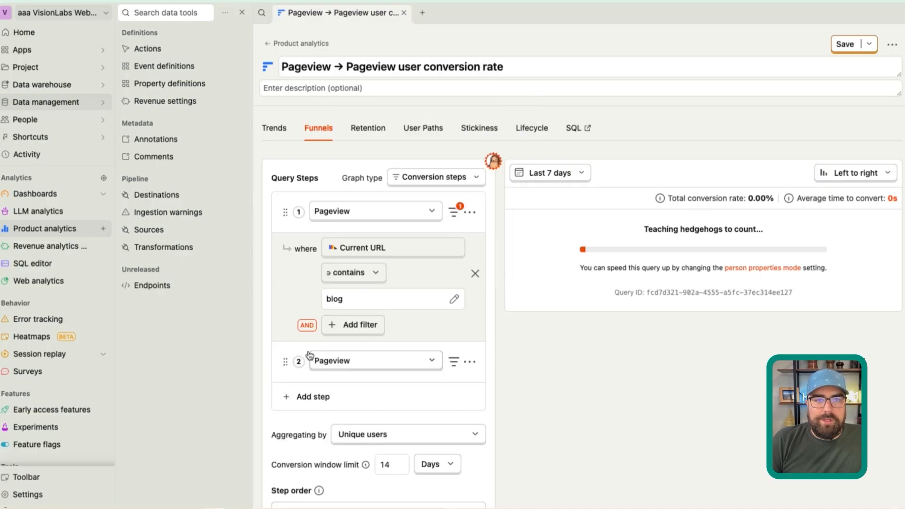
left_click(381, 366)
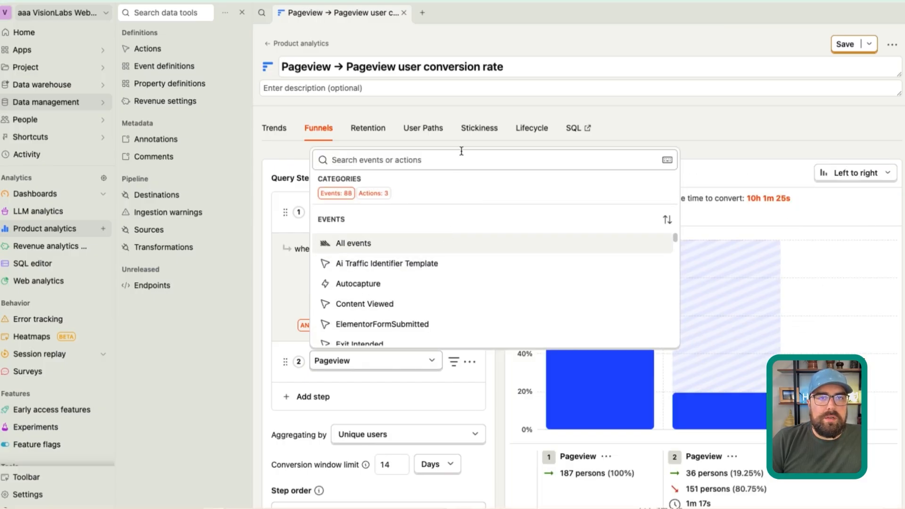
type("current")
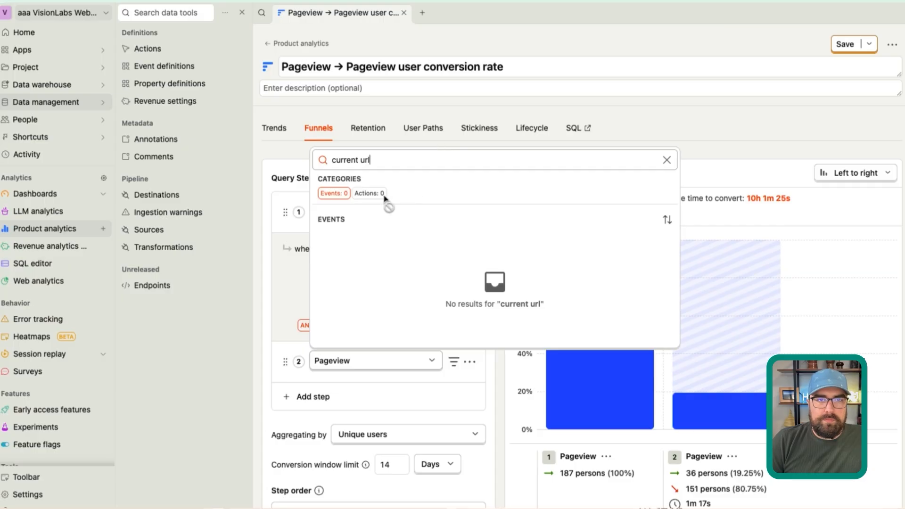
key("super+BackSpace")
type("current")
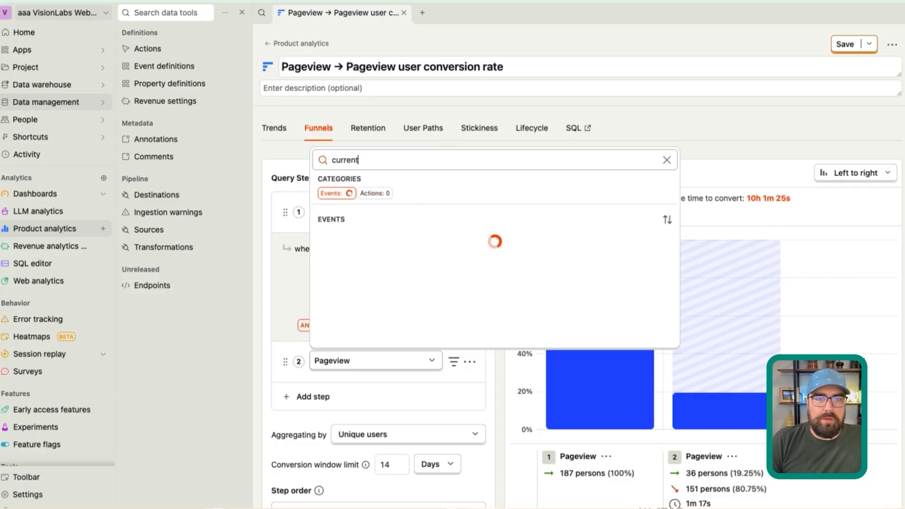
key("Escape")
- Filter the second Pageview step to Current URL contains "contact"
left_click(453, 361)
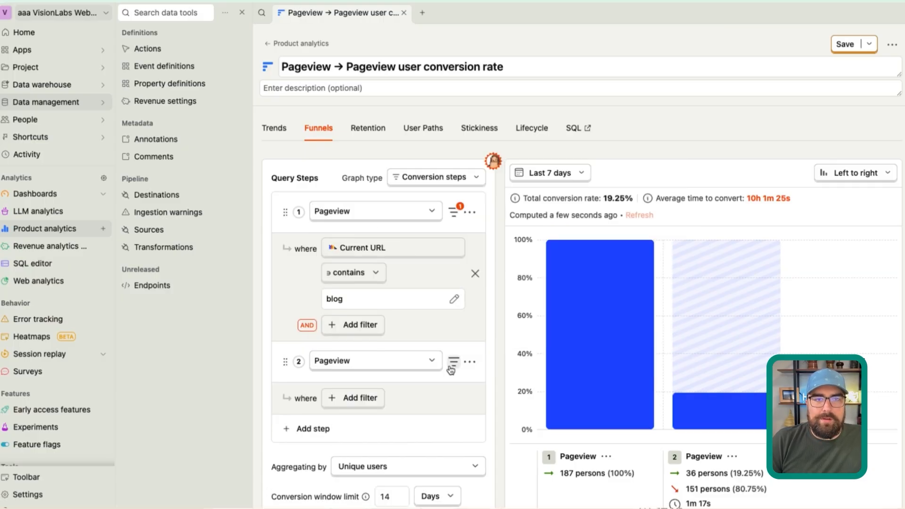
left_click(357, 398)
type("current url")
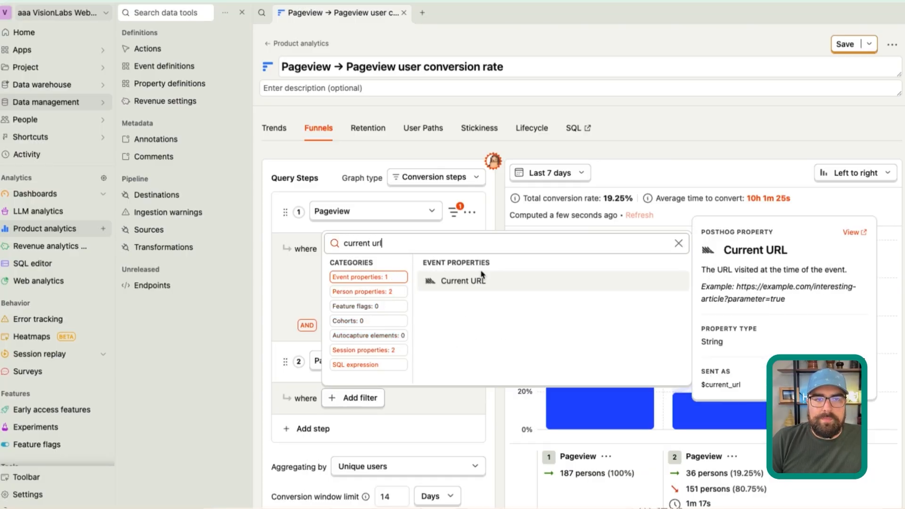
left_click(460, 280)
left_click(349, 423)
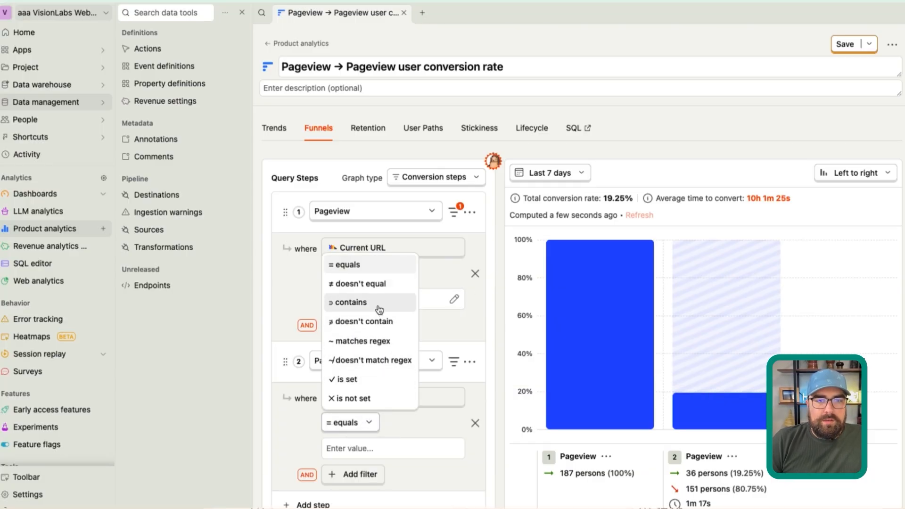
left_click(351, 302)
left_click(377, 448)
type("contact")
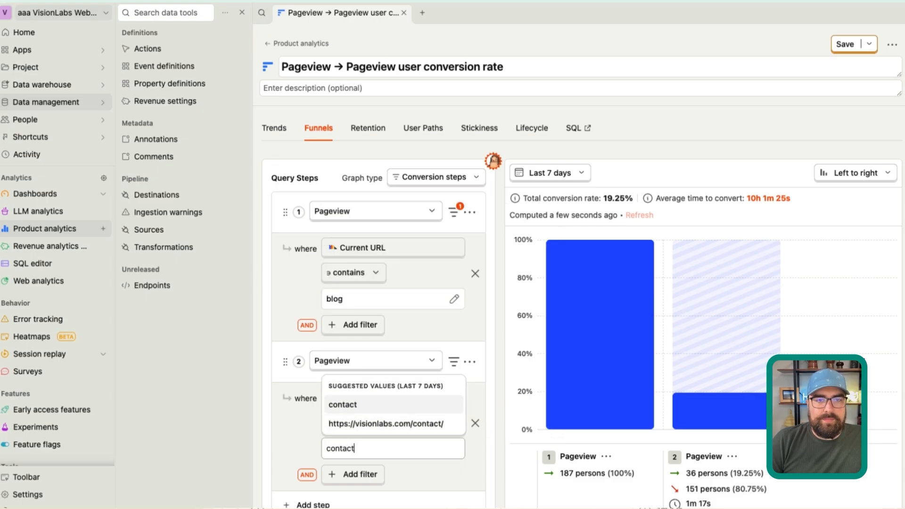
key("Return")
scroll(354, 450, "down", 5)
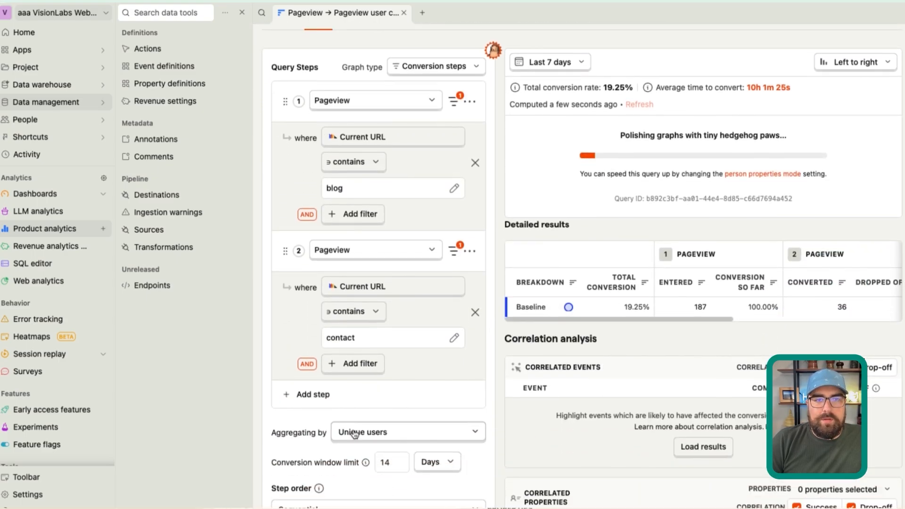
left_click(306, 395)
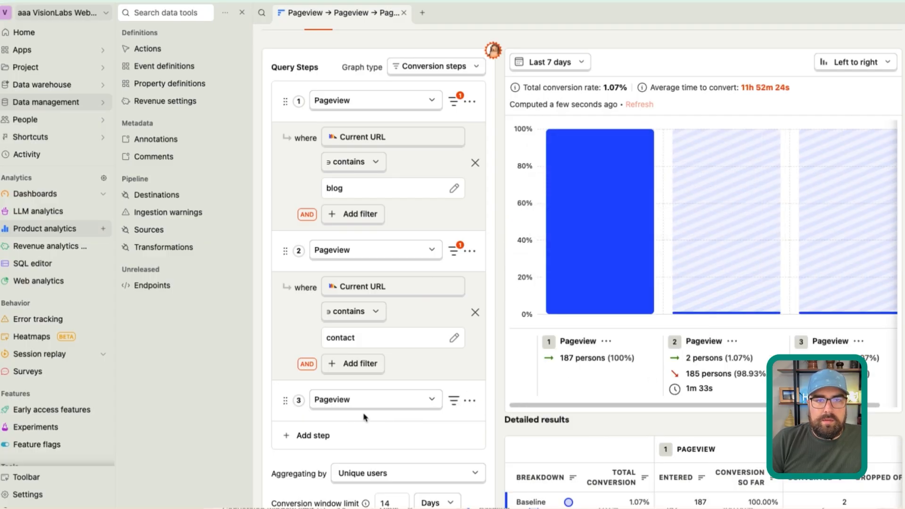
left_click(470, 401)
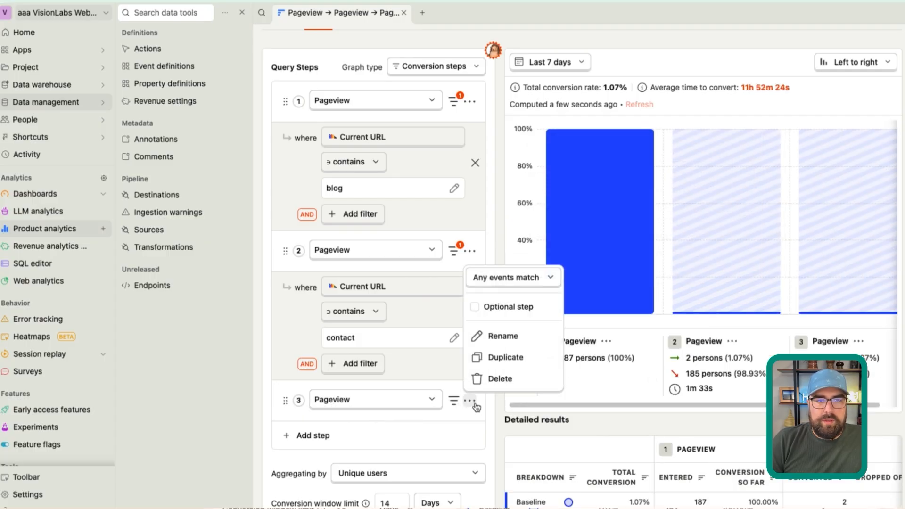
left_click(492, 379)
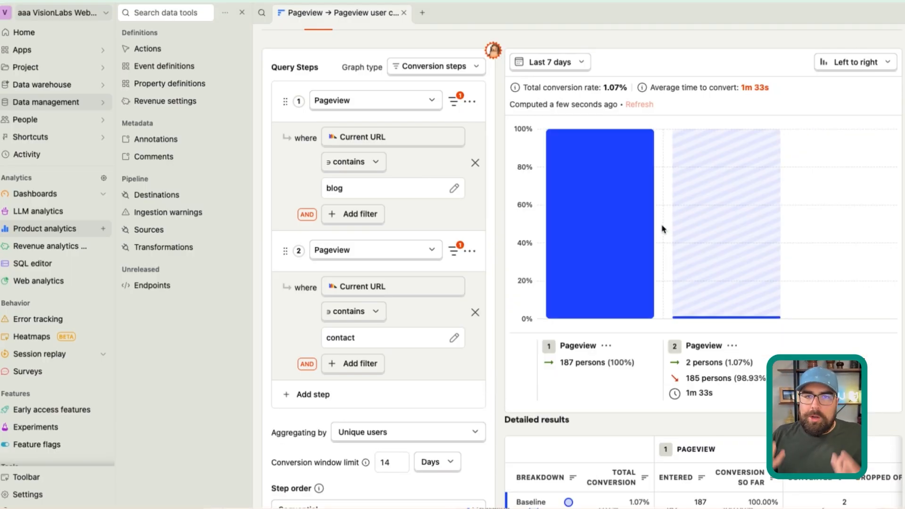
- Examine the blog-to-contact funnel chart, its detailed results and the tips for adjusting the funnel definition
scroll(662, 228, "up", 3)
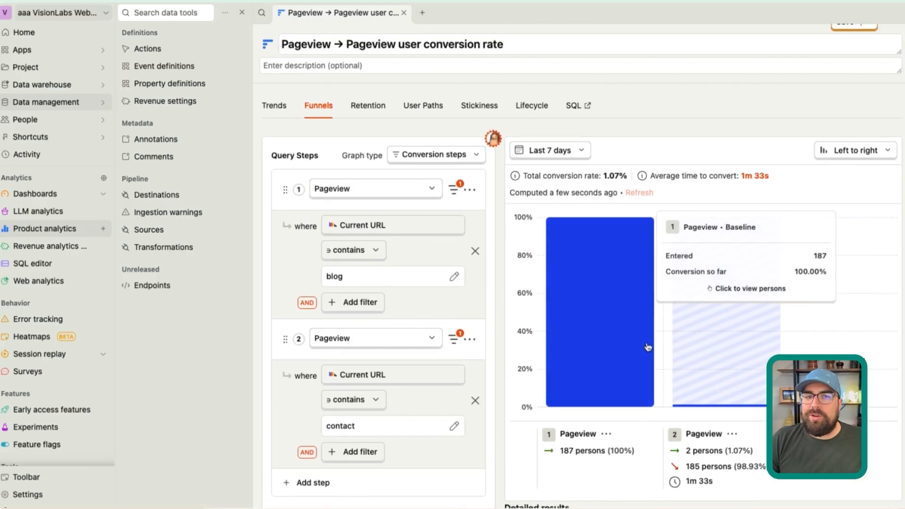
scroll(660, 231, "down", 4)
mouse_move(592, 229)
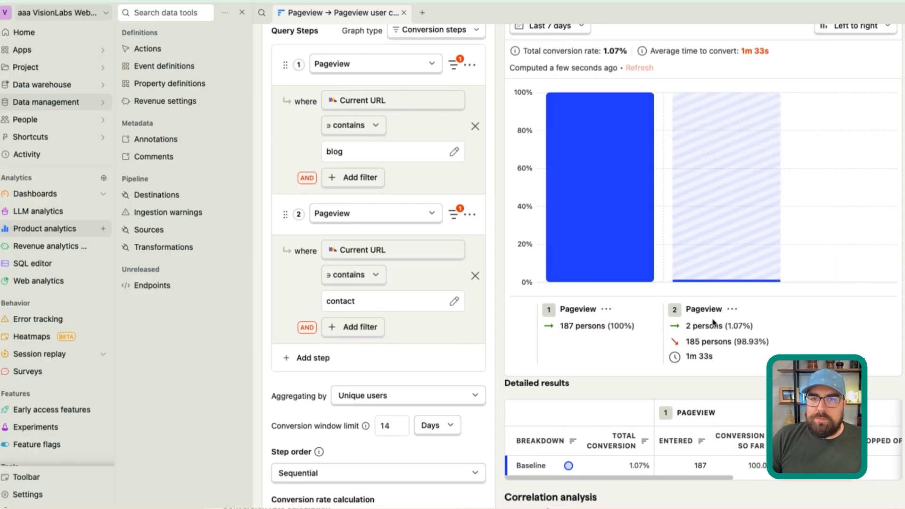
scroll(718, 302, "down", 3)
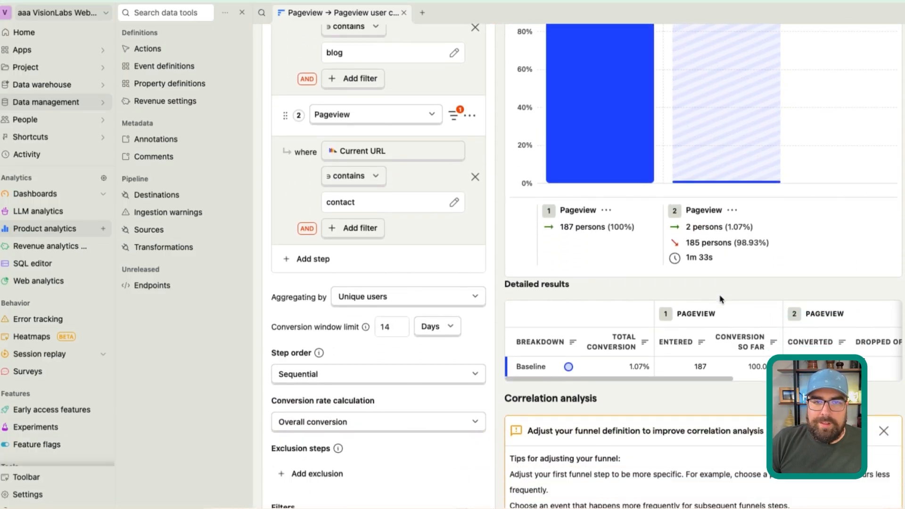
scroll(720, 299, "down", 8)
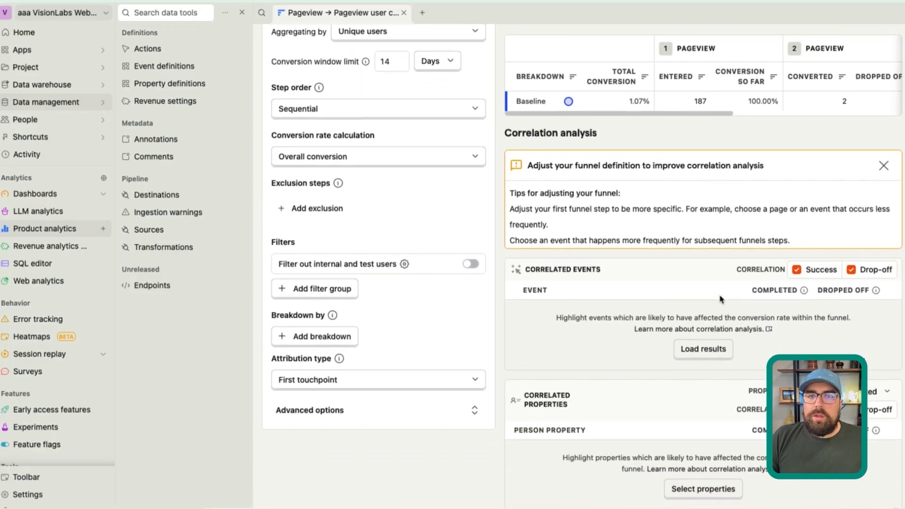
scroll(719, 299, "down", 1)
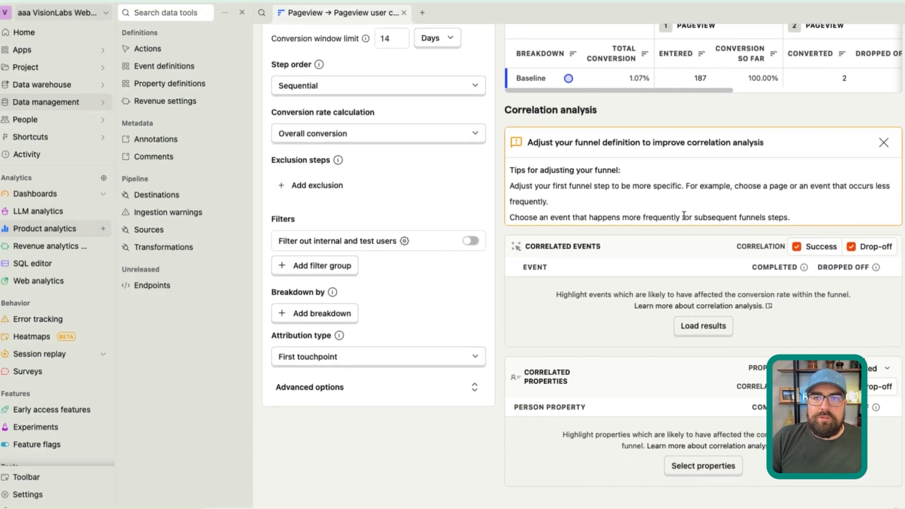
left_click_drag(625, 185, 659, 220)
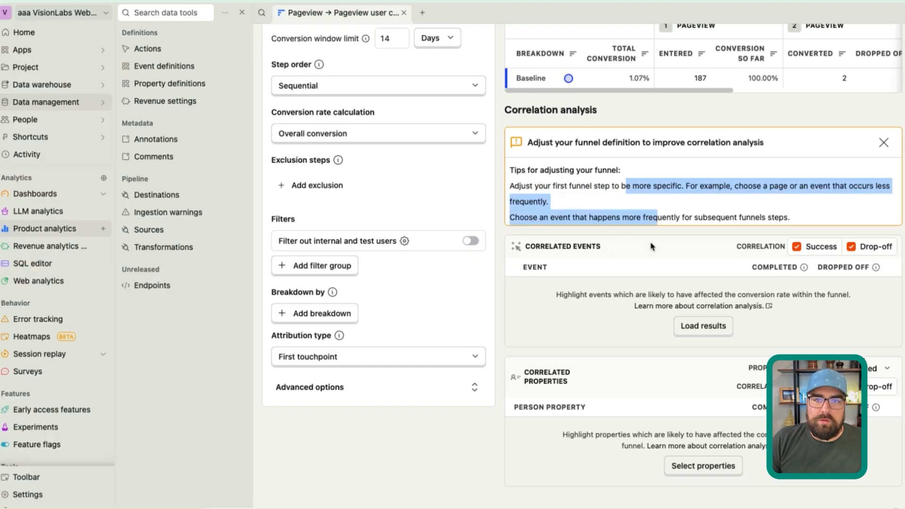
- Load the funnel's correlated events and expand Lead Impression to examine its correlated properties
left_click(700, 327)
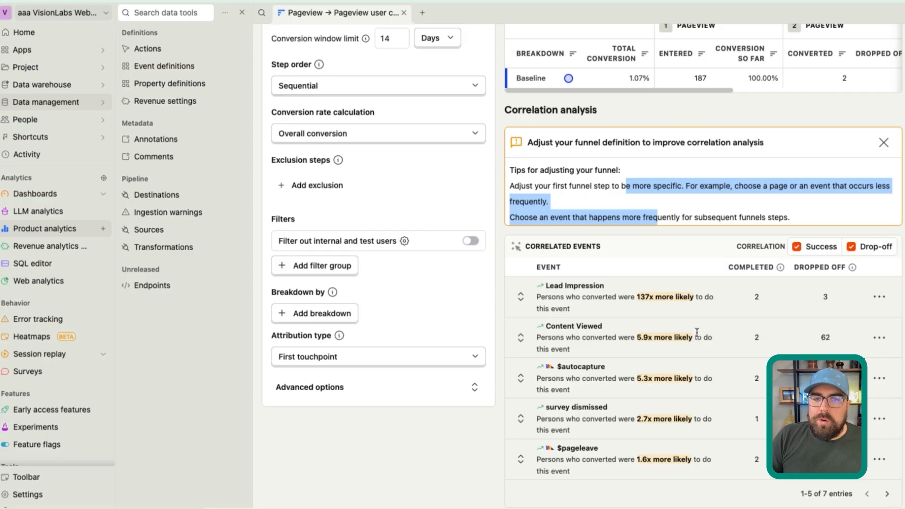
scroll(572, 390, "down", 2)
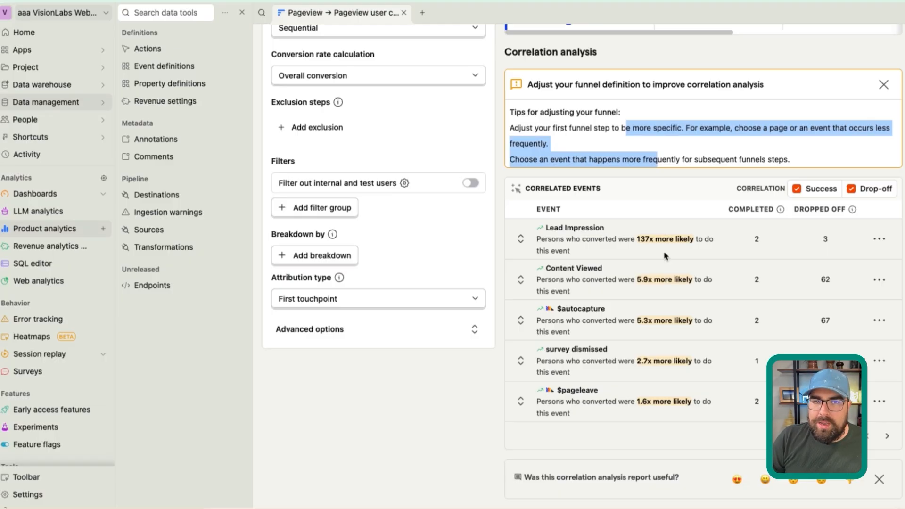
left_click_drag(611, 230, 545, 229)
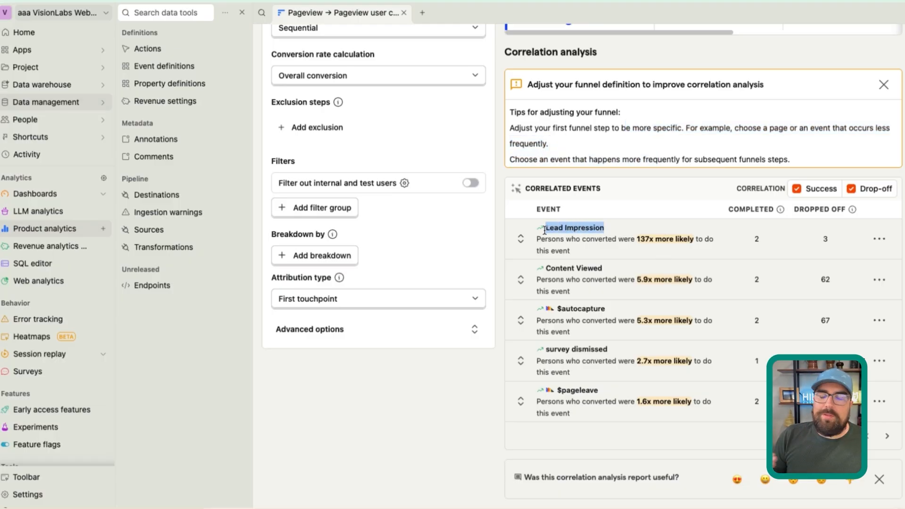
scroll(544, 230, "down", 1)
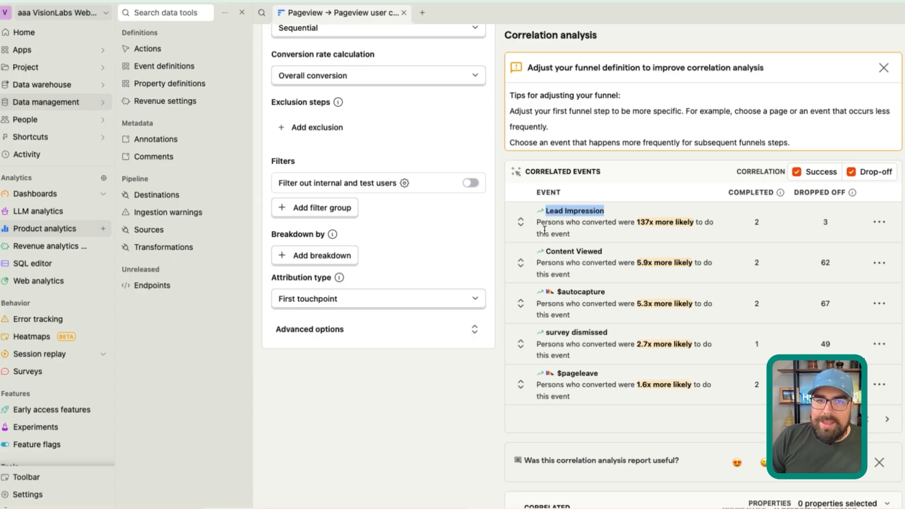
left_click(521, 225)
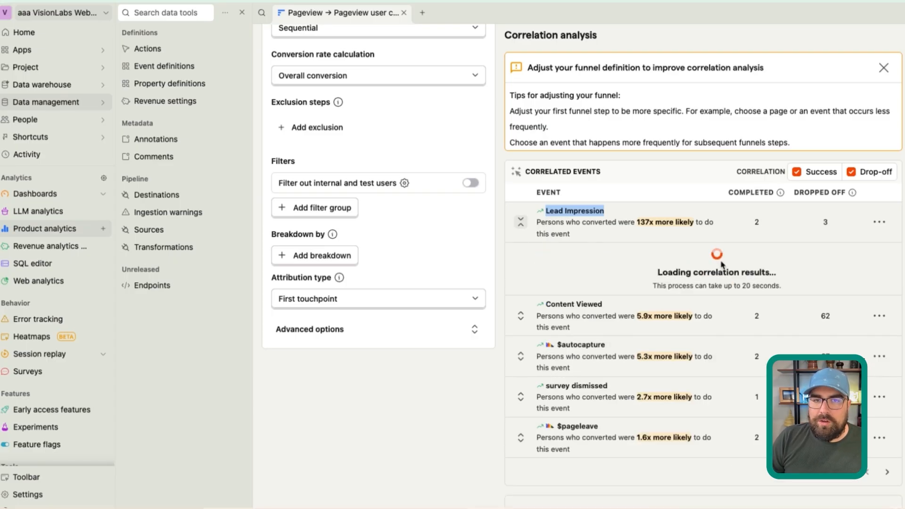
scroll(603, 284, "down", 3)
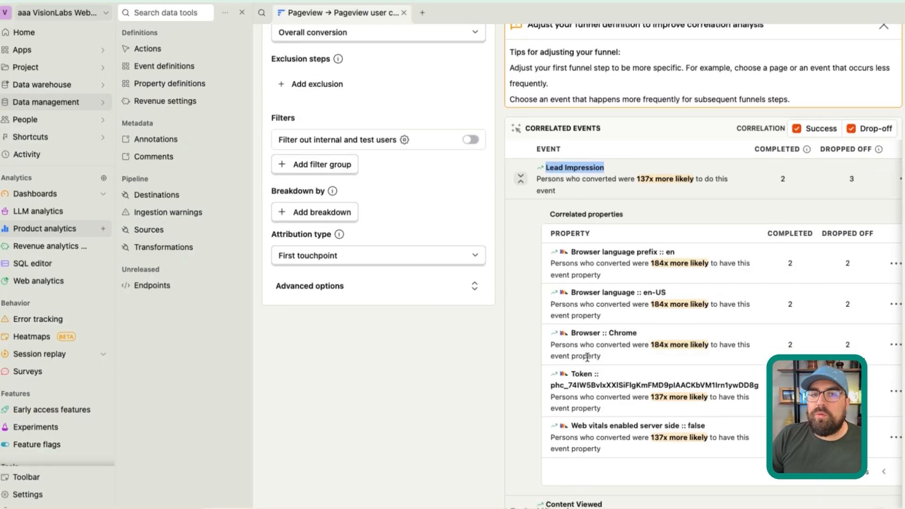
- Examine Lead Impression's correlated browser property, collapse that event, and review the other correlated events and the blog-to-contact funnel chart
double_click(616, 332)
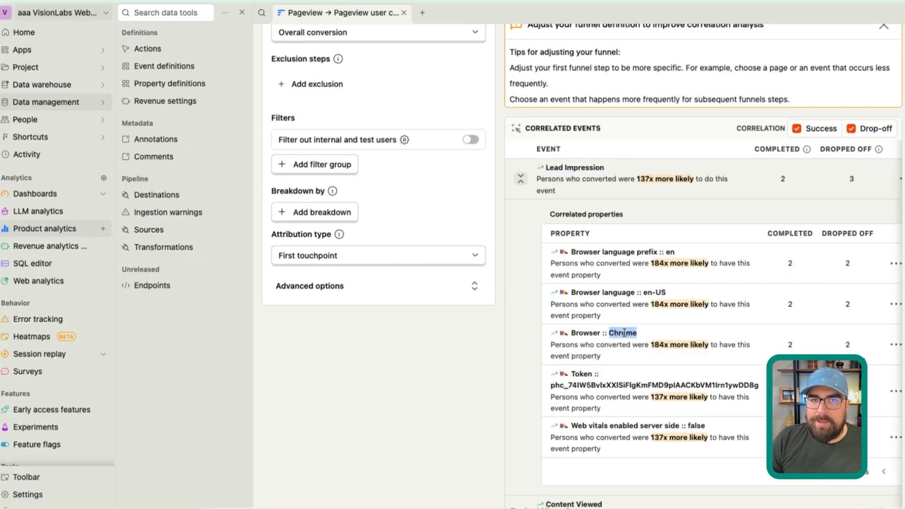
left_click(520, 179)
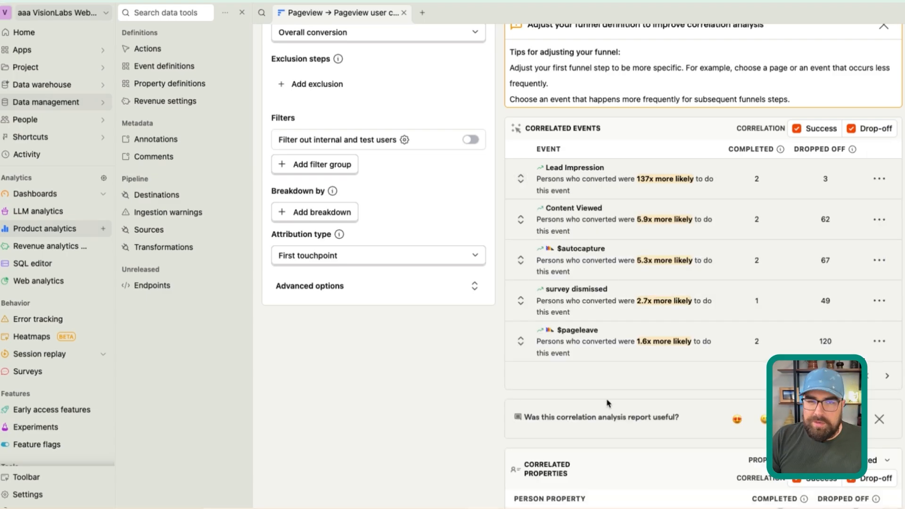
scroll(608, 403, "down", 2)
scroll(608, 403, "up", 4)
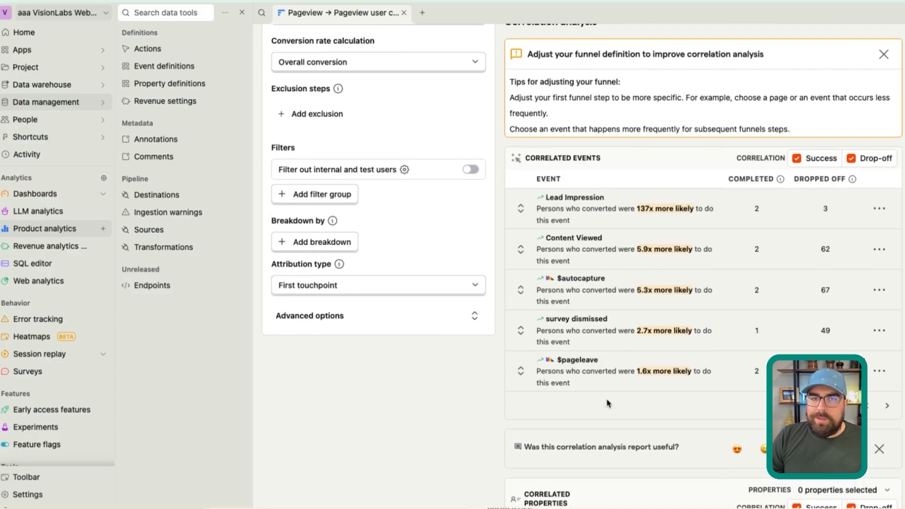
left_click_drag(546, 248, 646, 252)
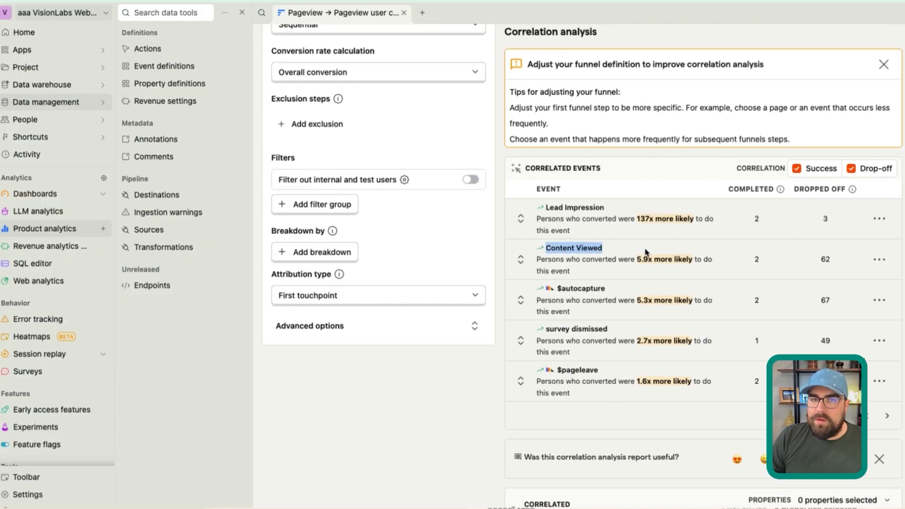
left_click_drag(546, 329, 608, 332)
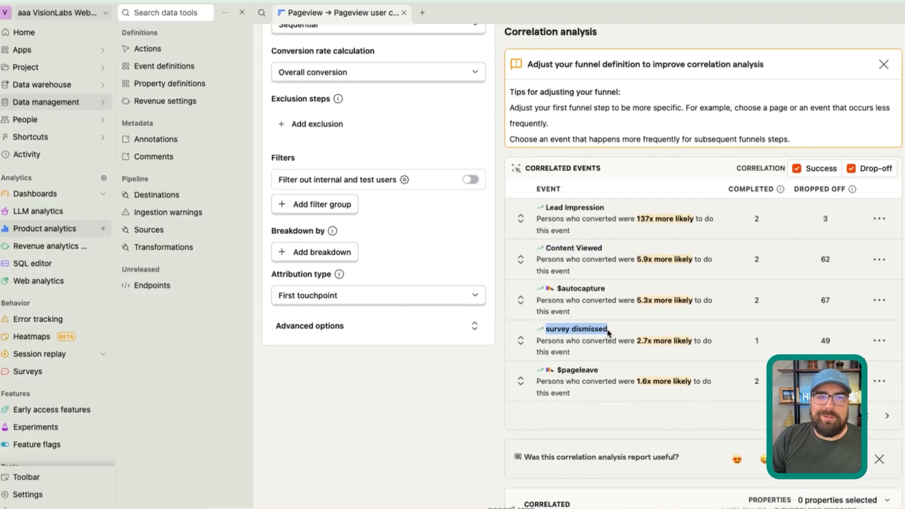
scroll(611, 328, "up", 10)
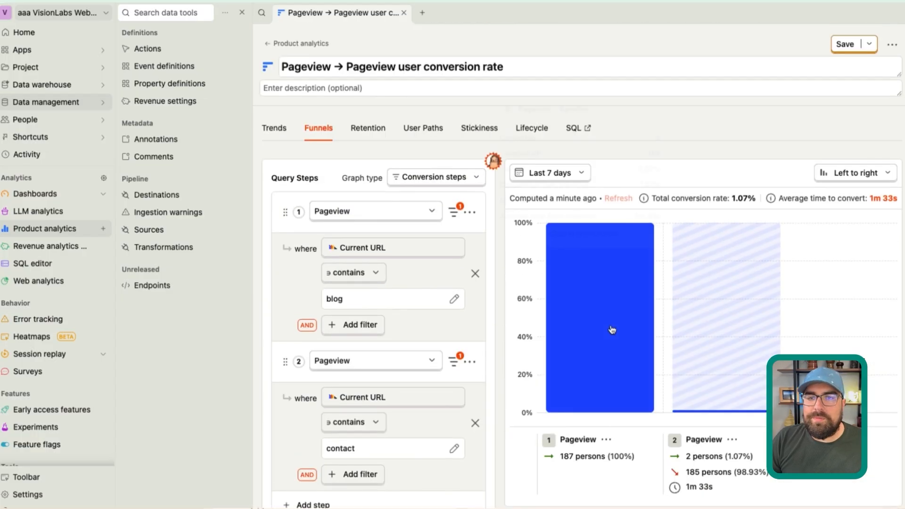
mouse_move(611, 330)
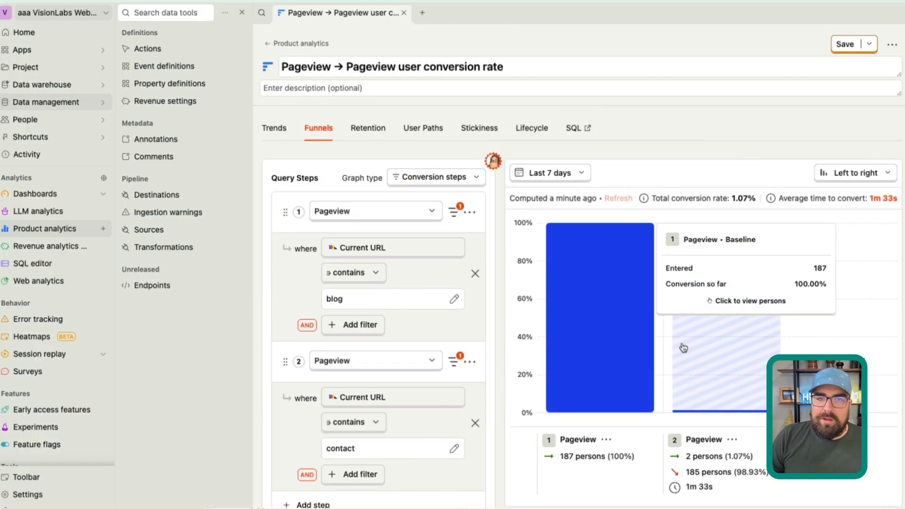
- Change the first Pageview step's Current URL filter to matches regex "blog|metric|academy"
left_click(374, 300)
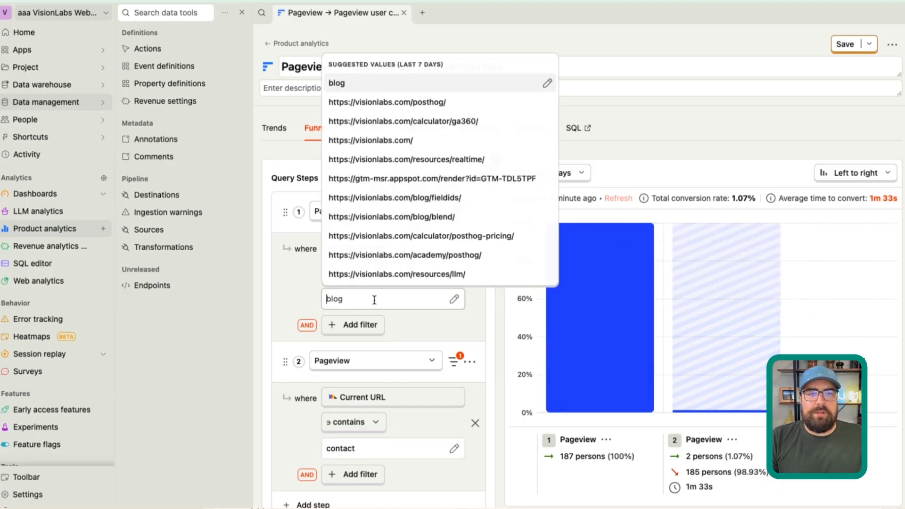
left_click(377, 273)
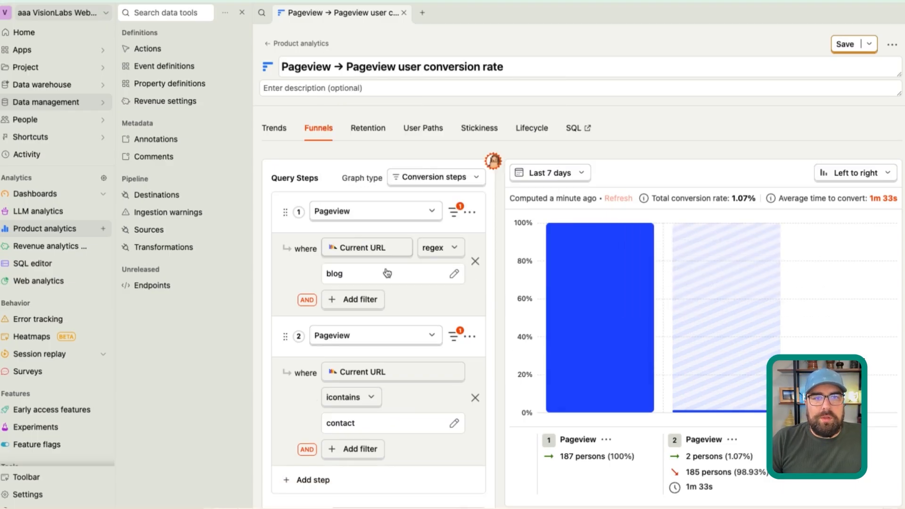
left_click(363, 192)
left_click(387, 301)
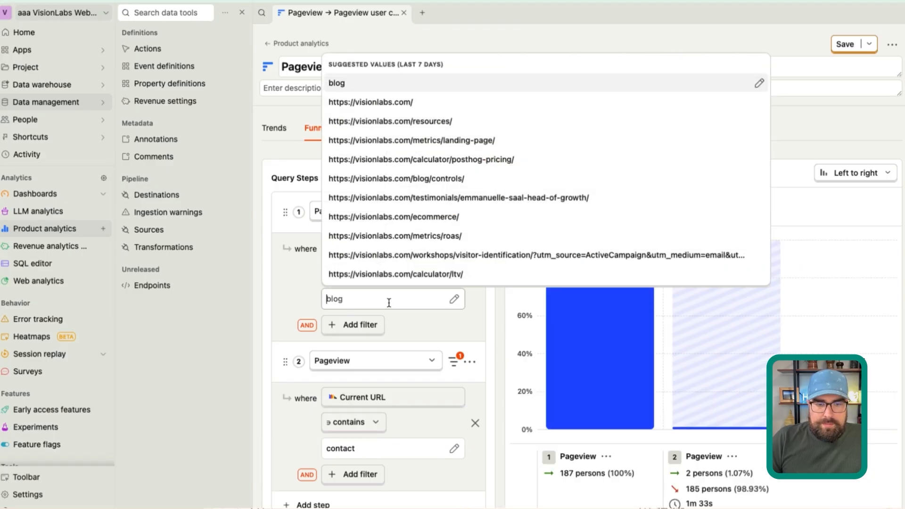
type("blog")
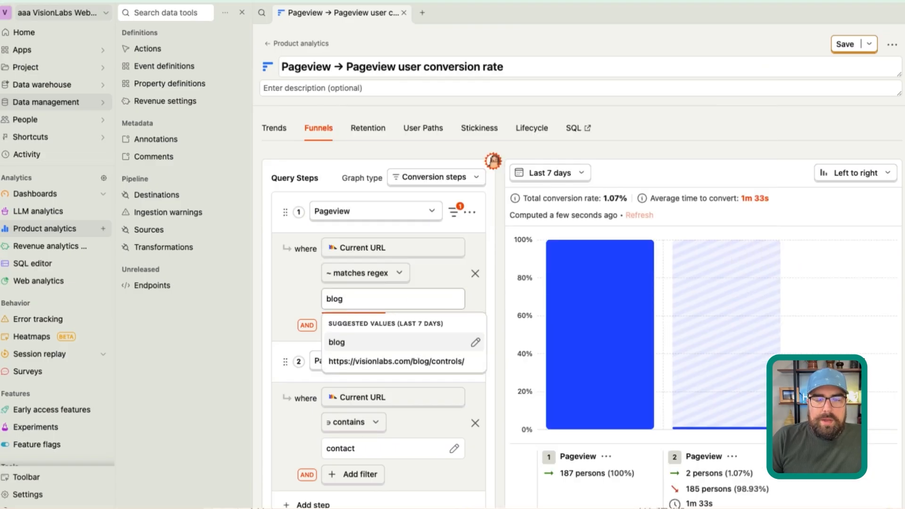
type("|metric")
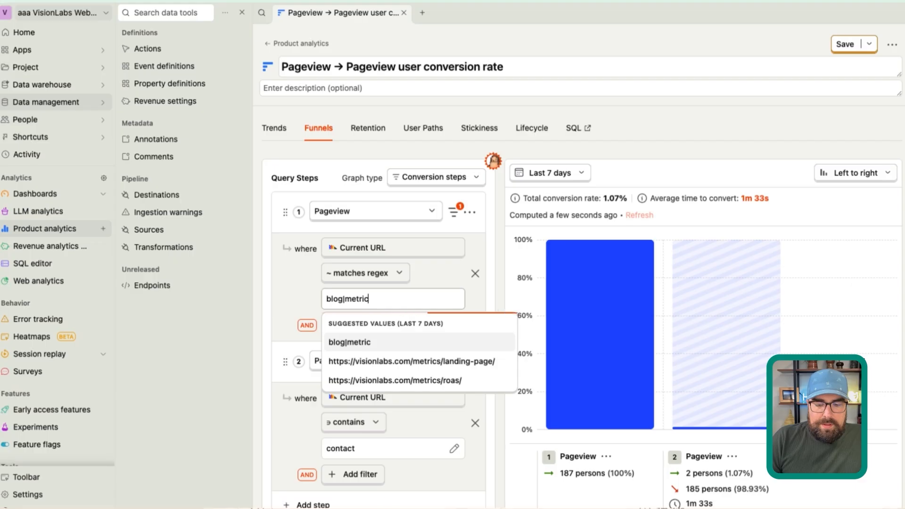
type("|acad")
type("emy")
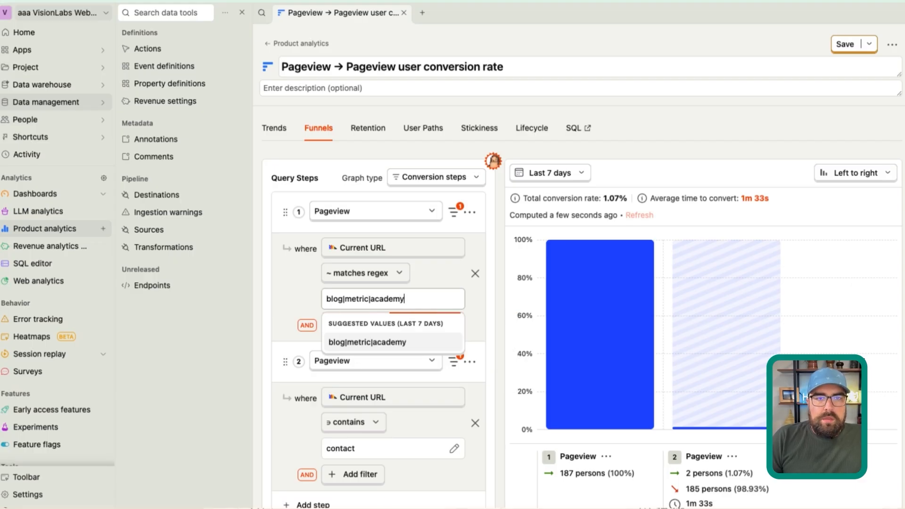
key("Return")
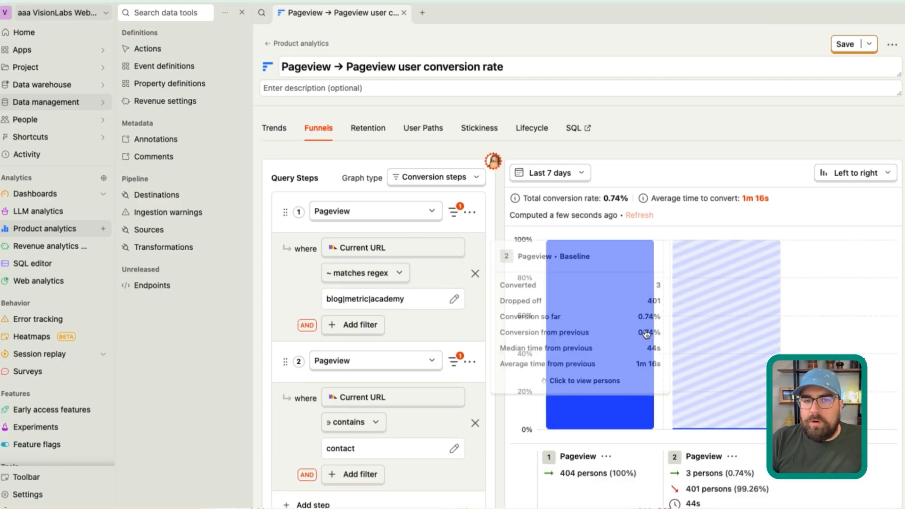
scroll(582, 403, "down", 1)
scroll(583, 402, "down", 1)
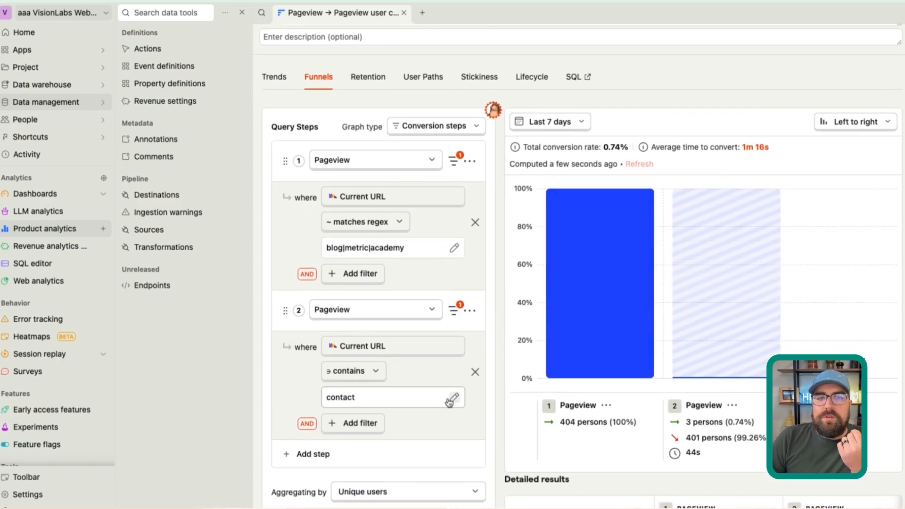
left_click(378, 396)
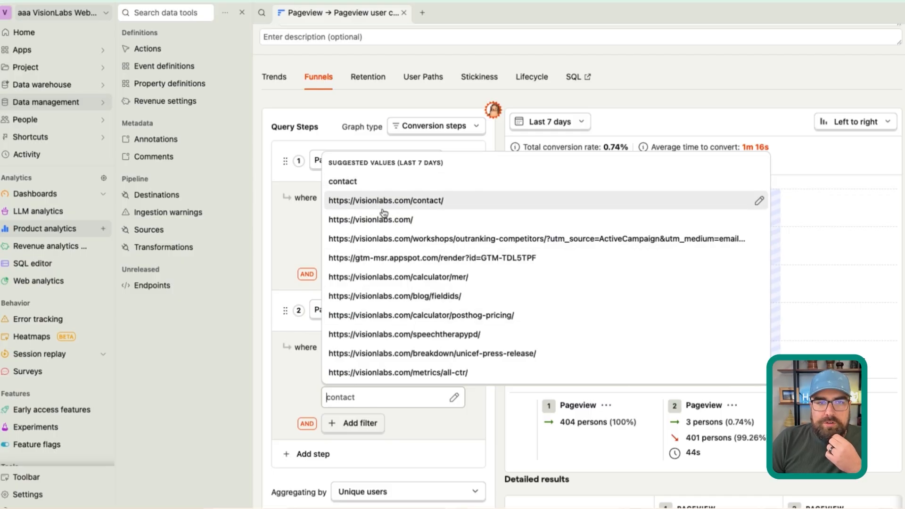
left_click(368, 219)
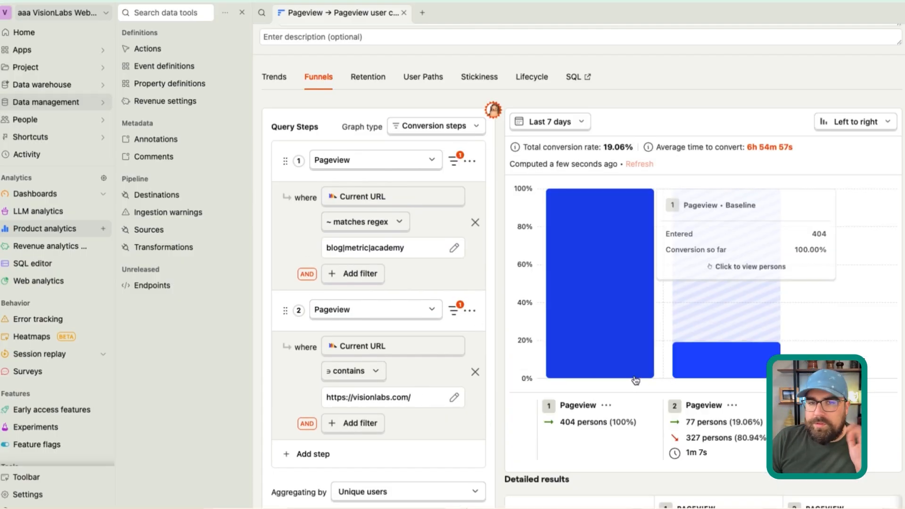
- Review the updated funnel's correlated events and detailed results, and switch the insight type to User Paths
scroll(713, 432, "down", 12)
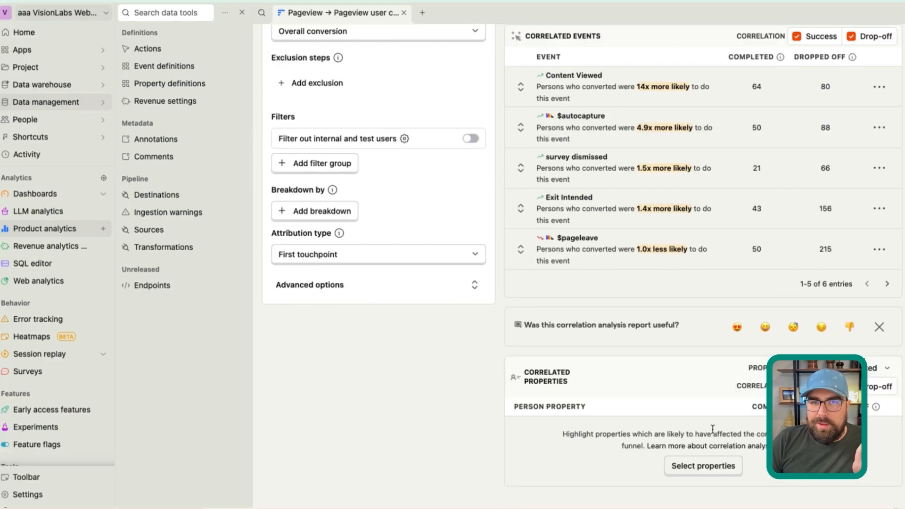
scroll(743, 234, "up", 6)
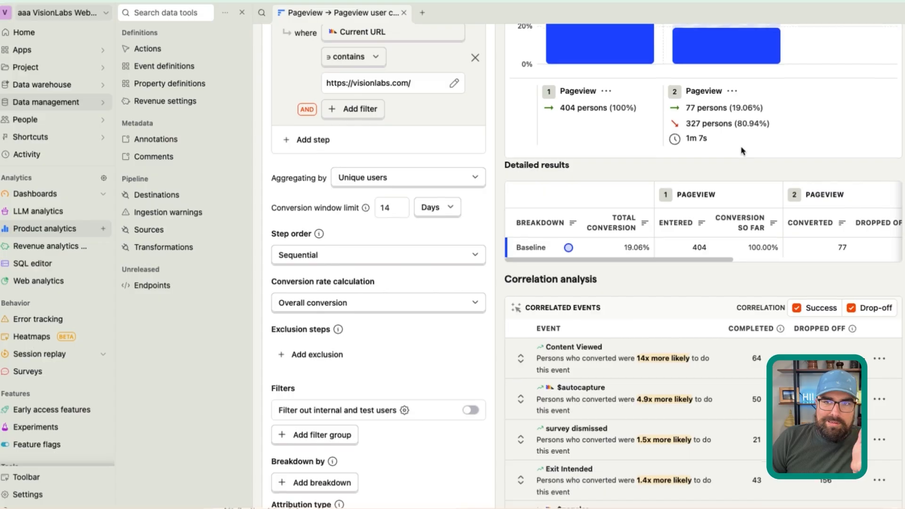
scroll(741, 150, "up", 9)
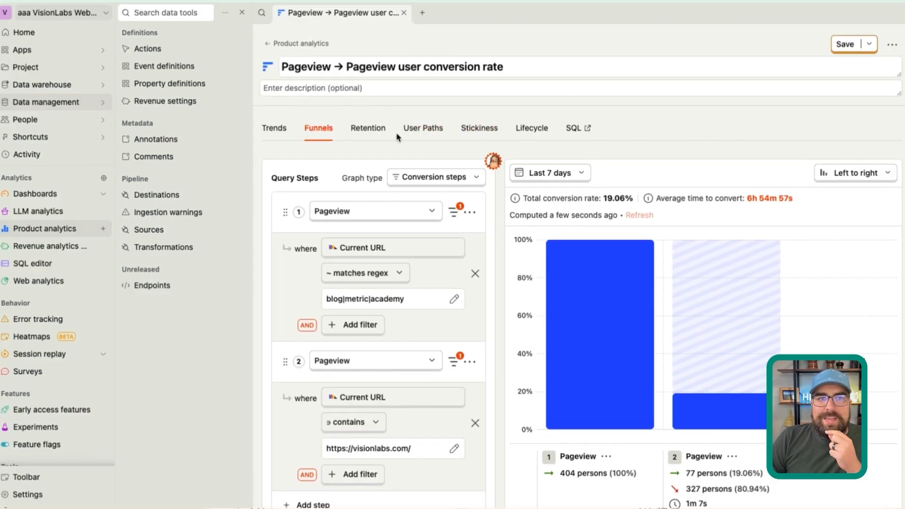
left_click(425, 134)
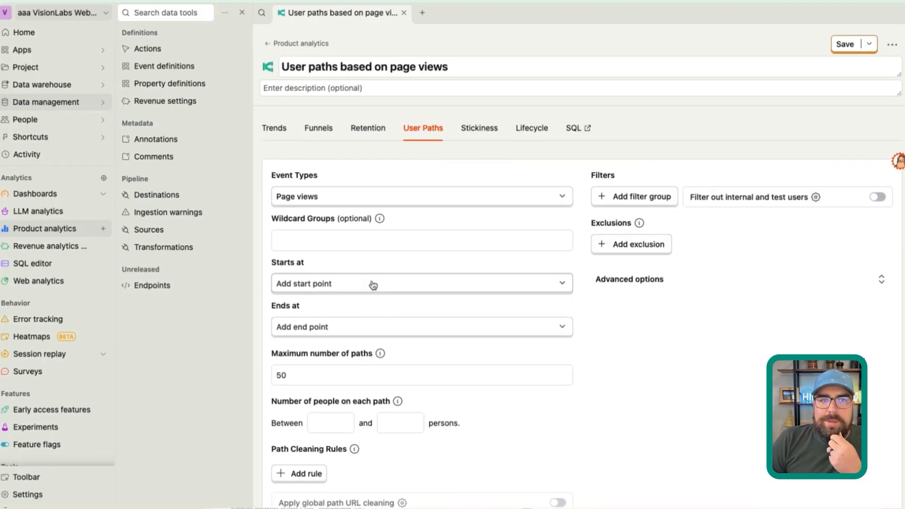
left_click(377, 241)
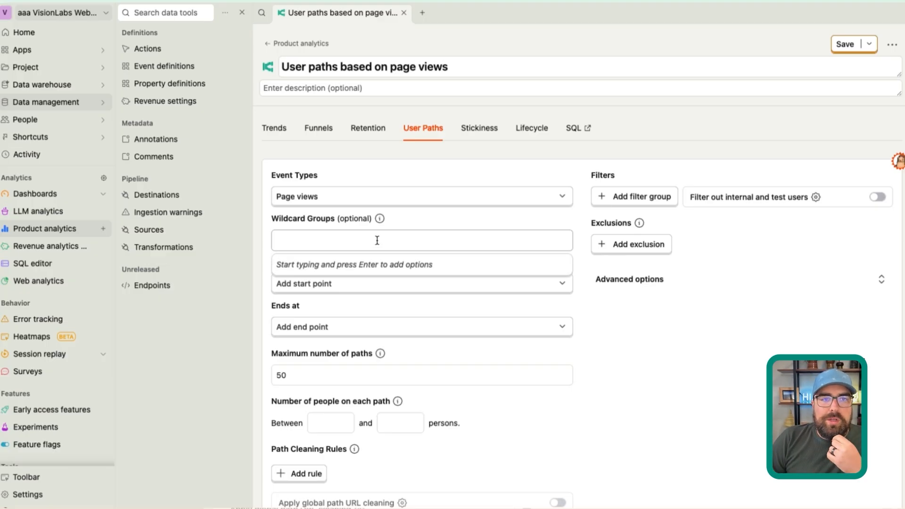
left_click(349, 286)
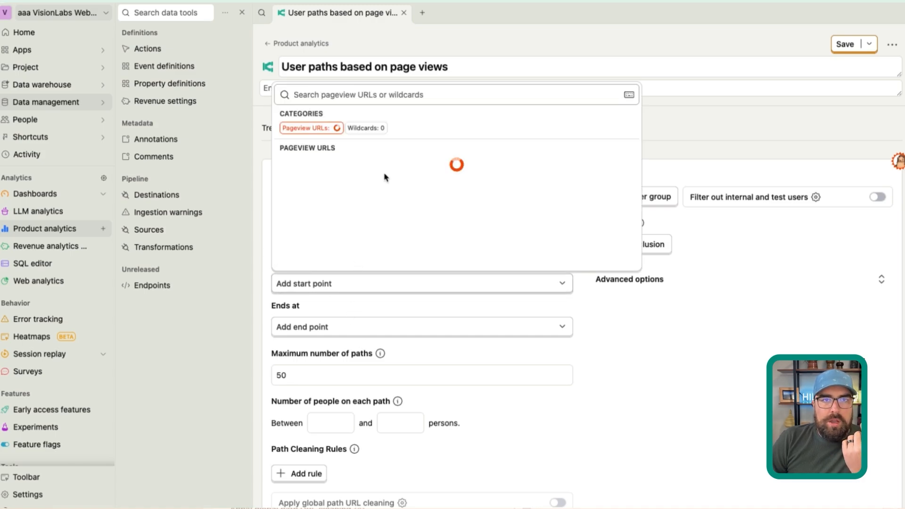
scroll(349, 179, "down", 3)
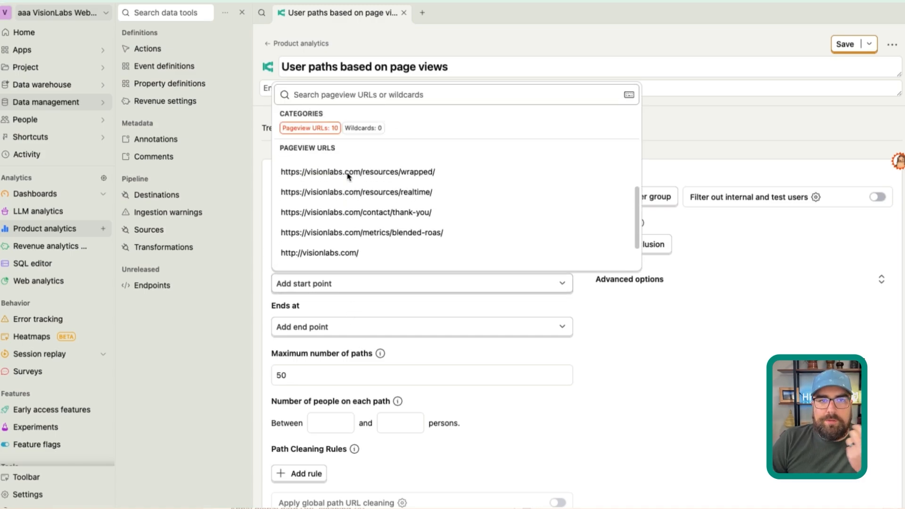
scroll(351, 216, "up", 3)
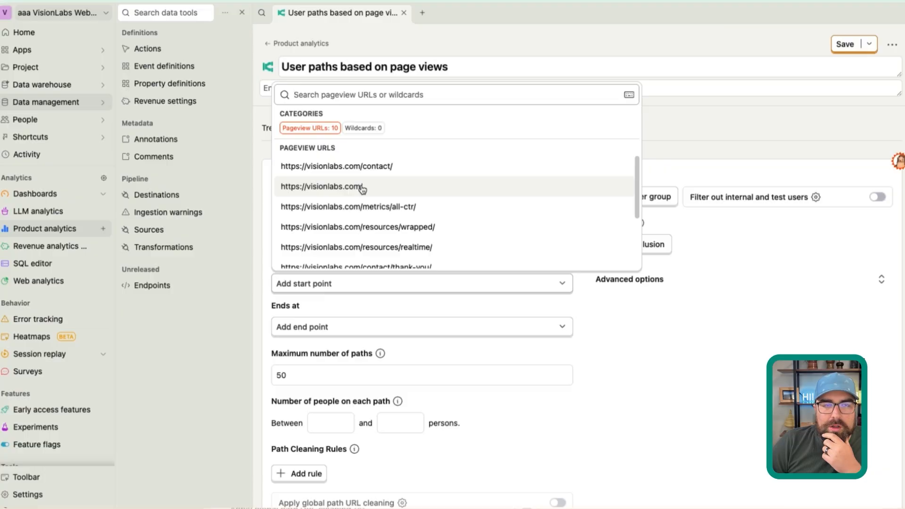
scroll(371, 214, "down", 1)
left_click(376, 201)
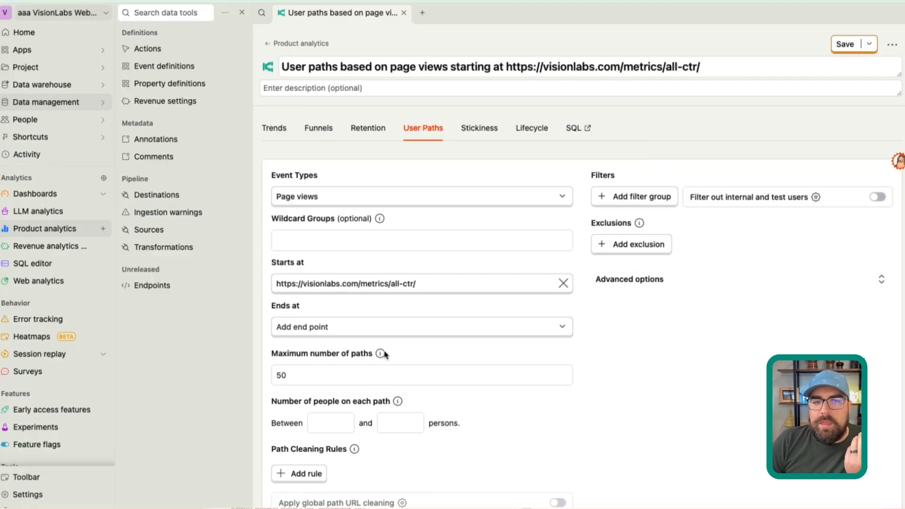
scroll(384, 351, "down", 4)
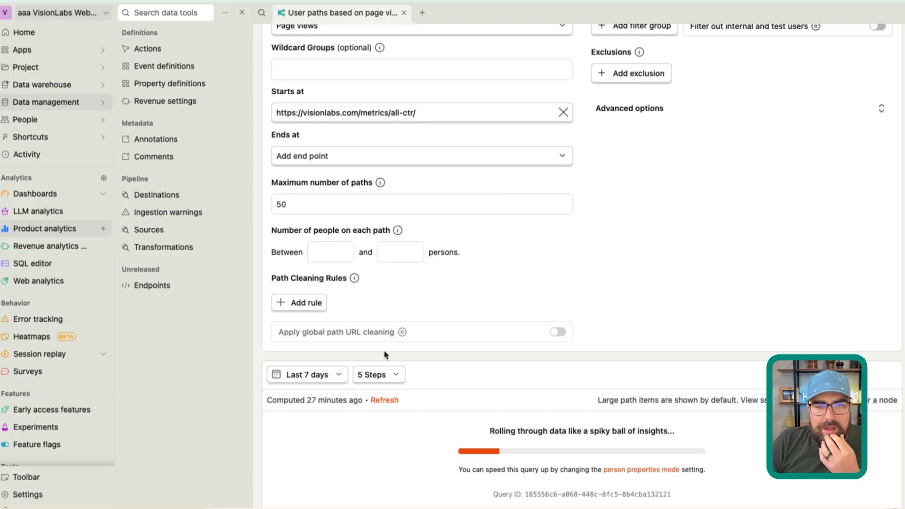
scroll(384, 355, "up", 4)
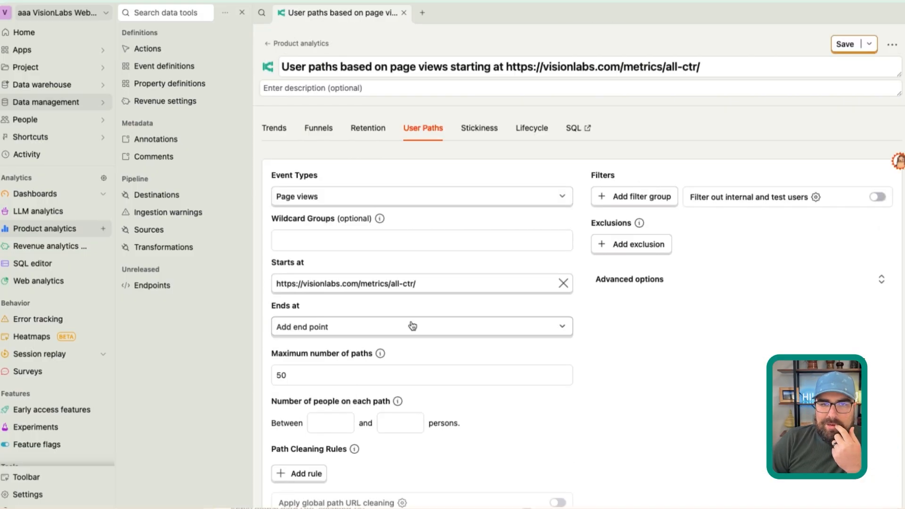
left_click(564, 285)
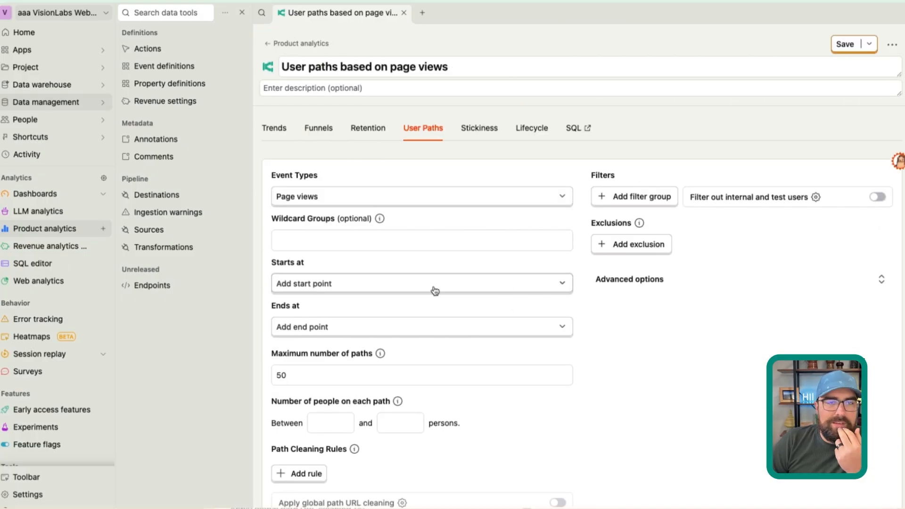
- Add the wildcard groups visionlabs.com/blog/* and visionlabs.com/academy/* to the page view paths
left_click(338, 238)
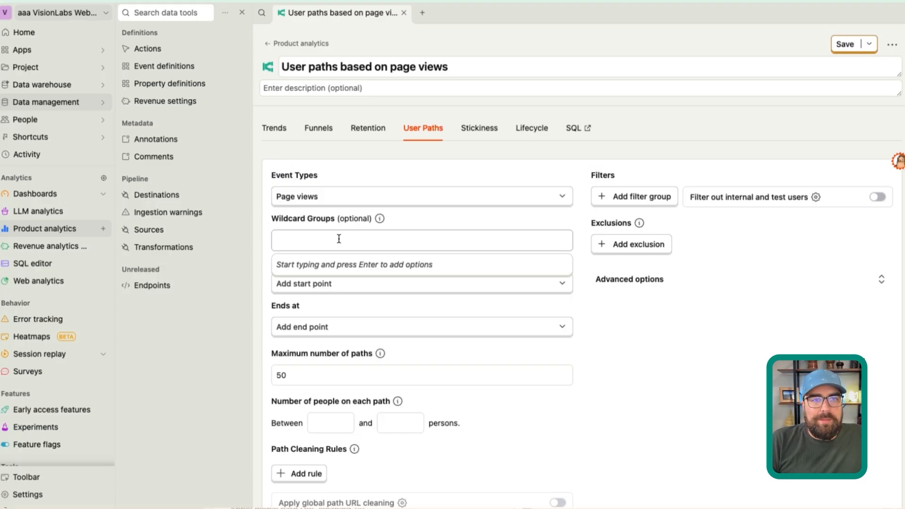
type("visionlabs.com/")
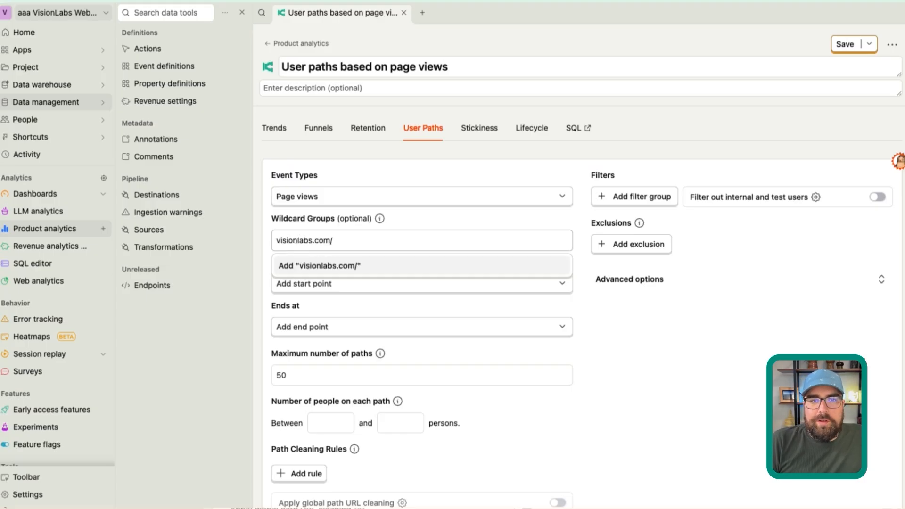
type("blog")
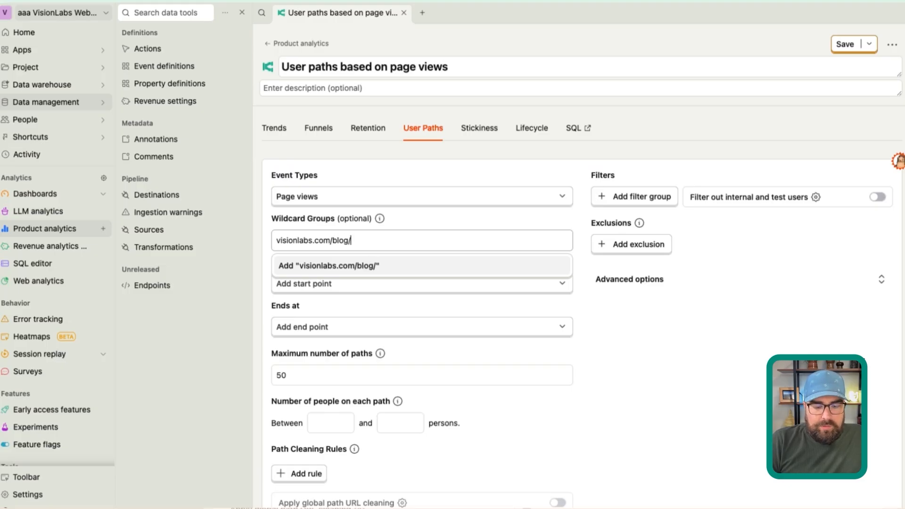
type("/*")
key("Return")
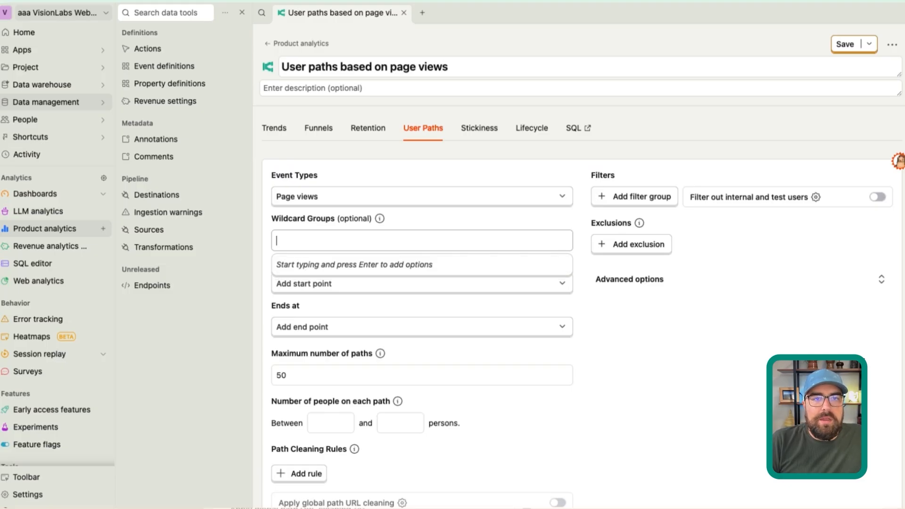
type("visionlabs.com/academy/")
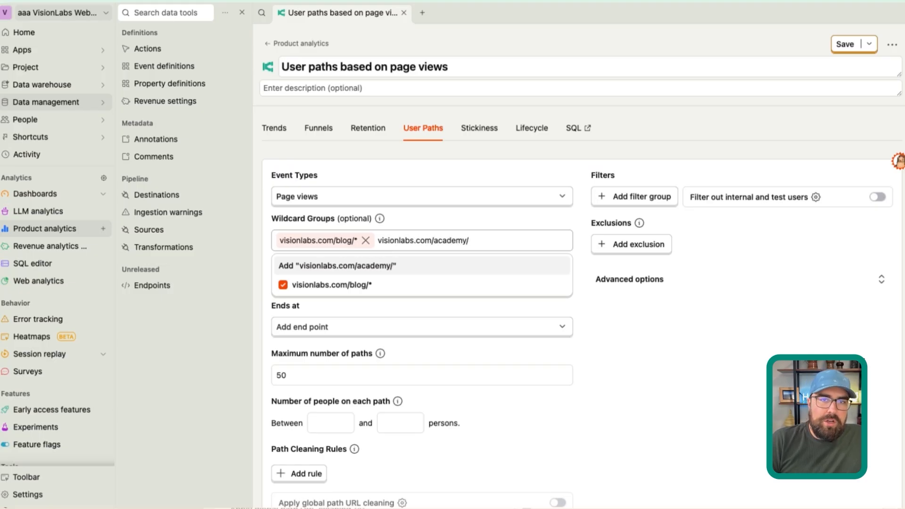
type("*")
key("Return")
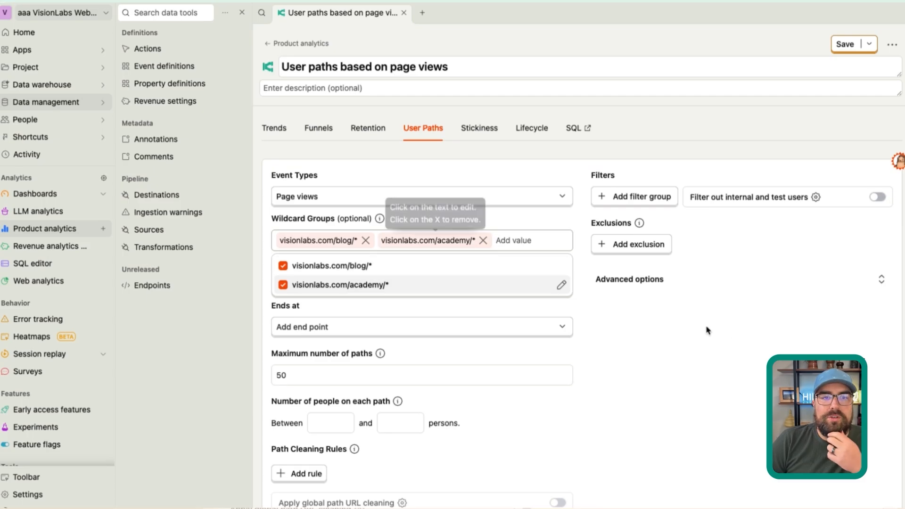
- Set the user paths' start point to the wildcard visionlabs.com/blog/*
left_click(740, 346)
left_click(421, 281)
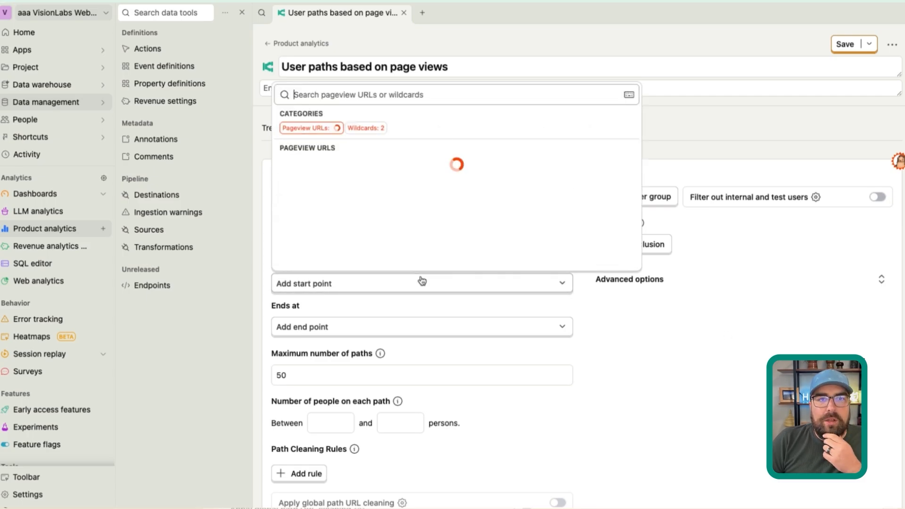
left_click(361, 135)
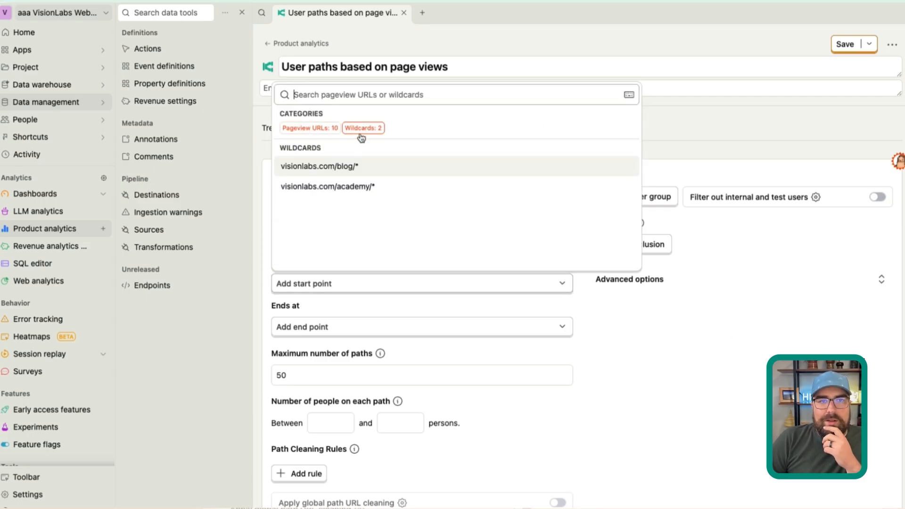
left_click(344, 171)
- Examine the path graph starting from the blog pages, checking continuation, drop-off and average time at individual page nodes
scroll(462, 290, "down", 5)
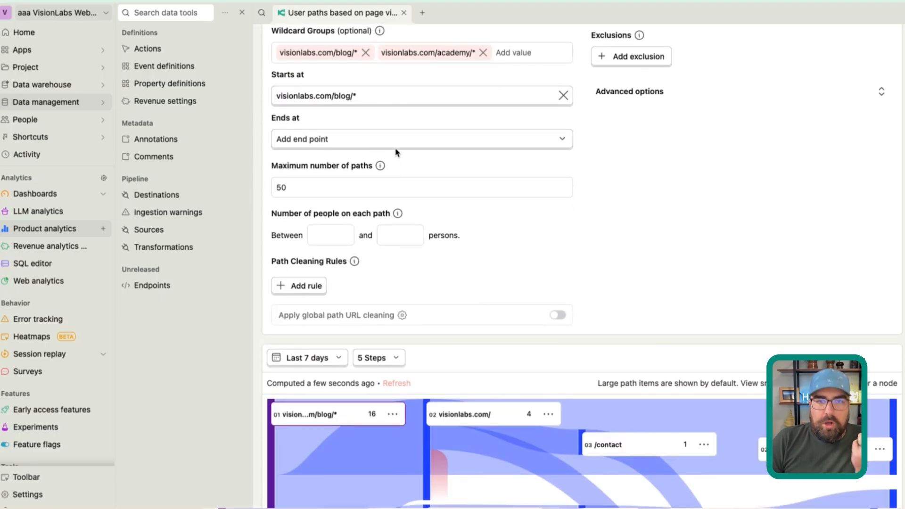
scroll(471, 372, "down", 3)
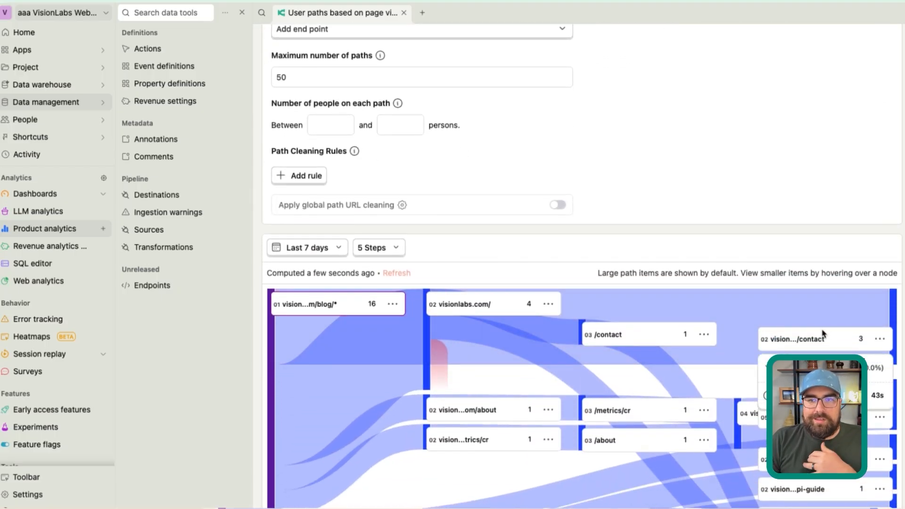
scroll(477, 174, "up", 2)
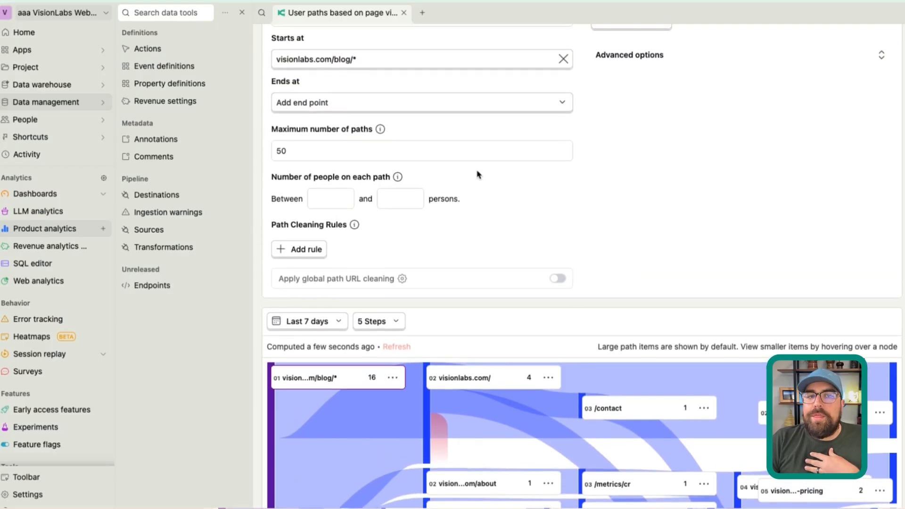
scroll(477, 174, "down", 6)
mouse_move(522, 288)
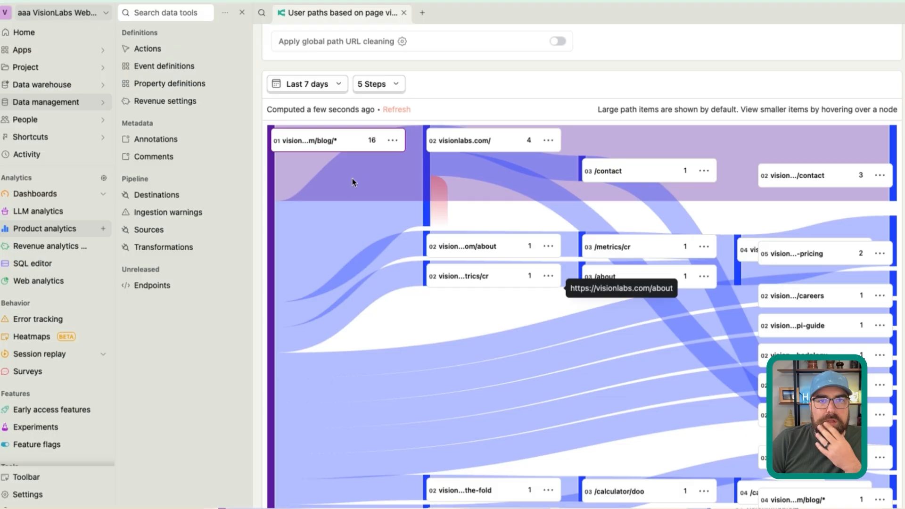
mouse_move(690, 189)
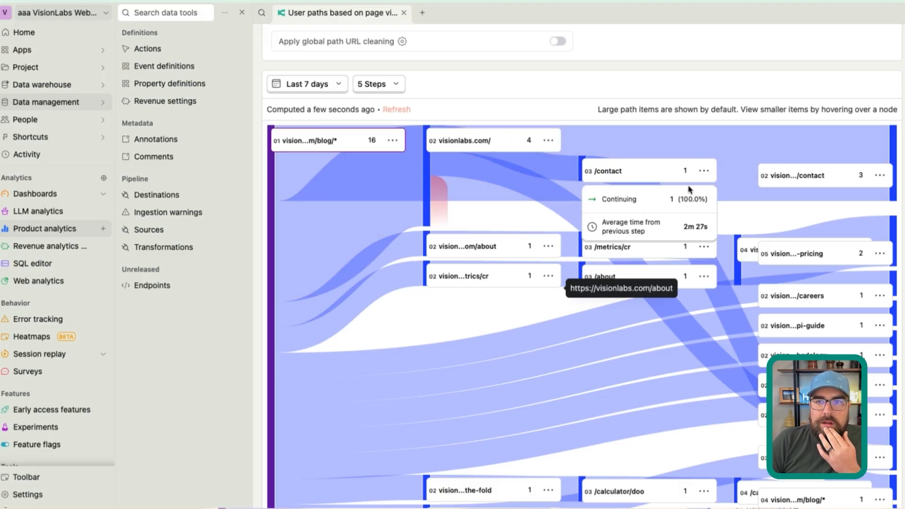
mouse_move(520, 246)
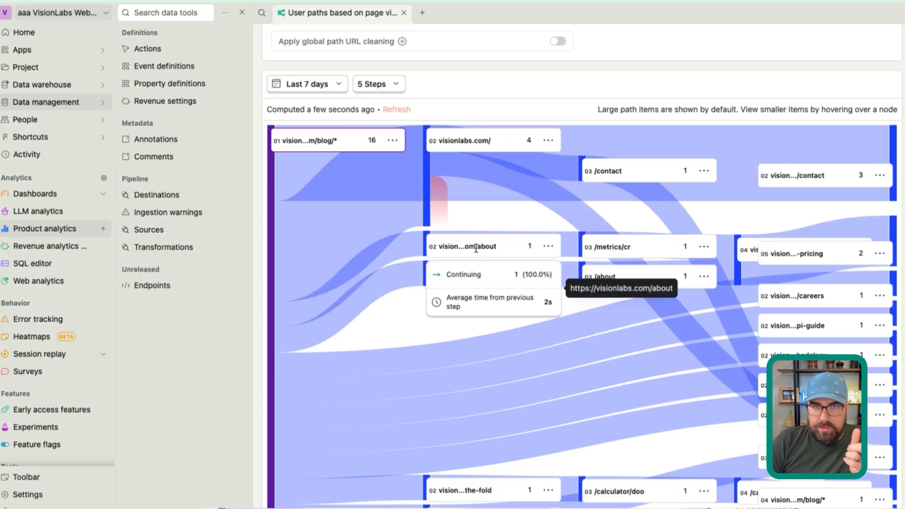
mouse_move(614, 249)
mouse_move(793, 250)
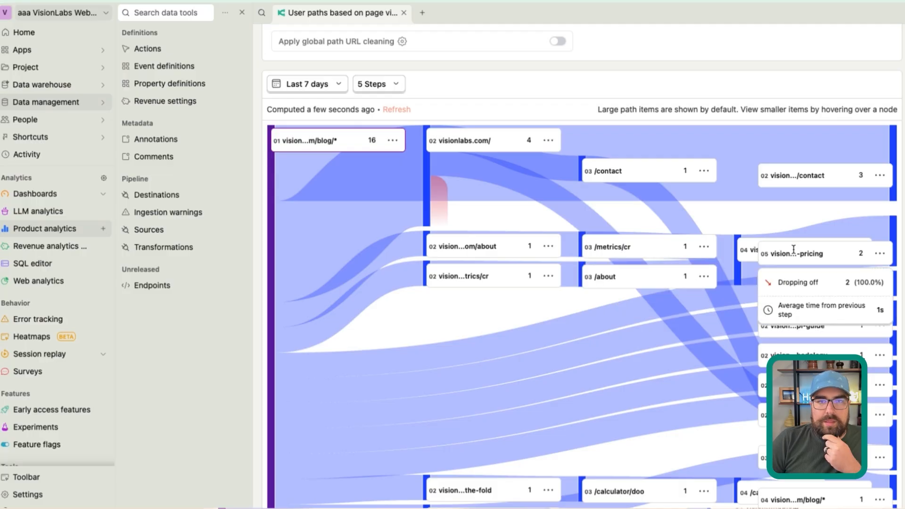
scroll(533, 281, "down", 1)
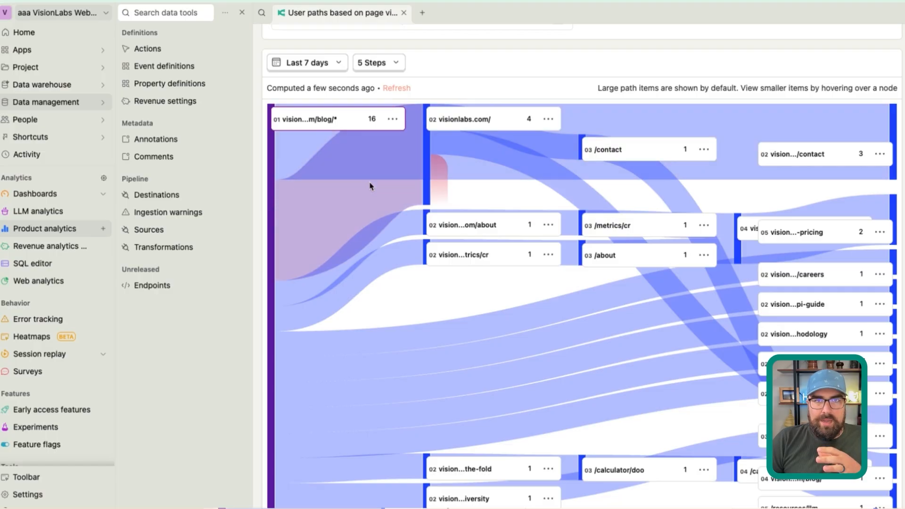
mouse_move(470, 122)
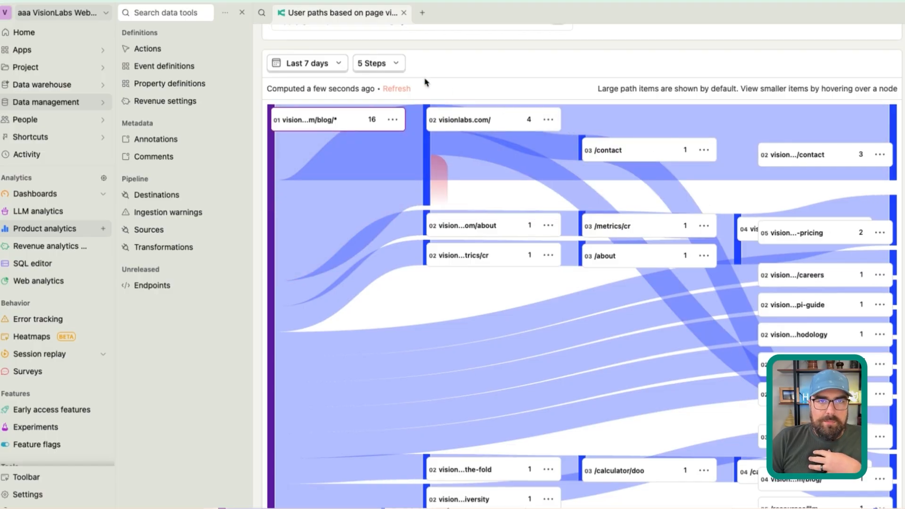
- Try limiting the paths to 2 steps, and restore them to 5 steps
scroll(415, 94, "up", 3)
left_click(389, 135)
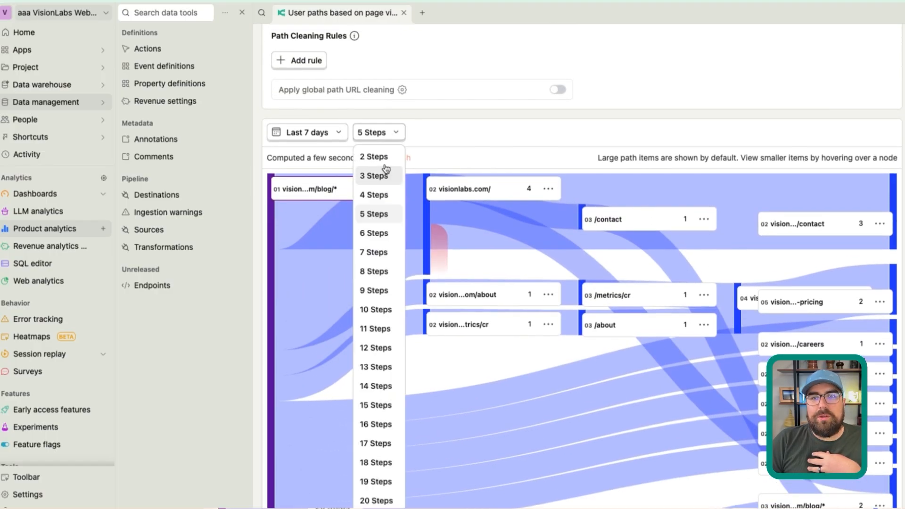
left_click(389, 157)
scroll(391, 172, "up", 5)
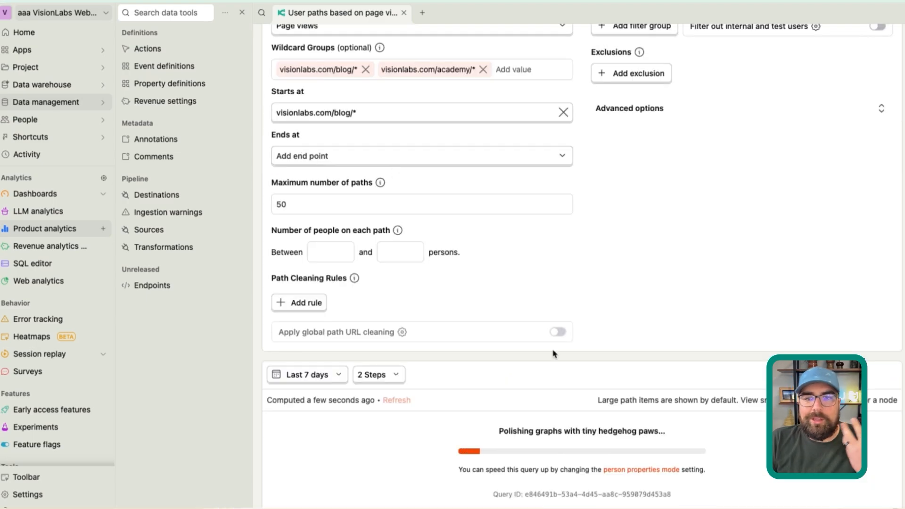
scroll(553, 354, "down", 5)
scroll(553, 354, "down", 2)
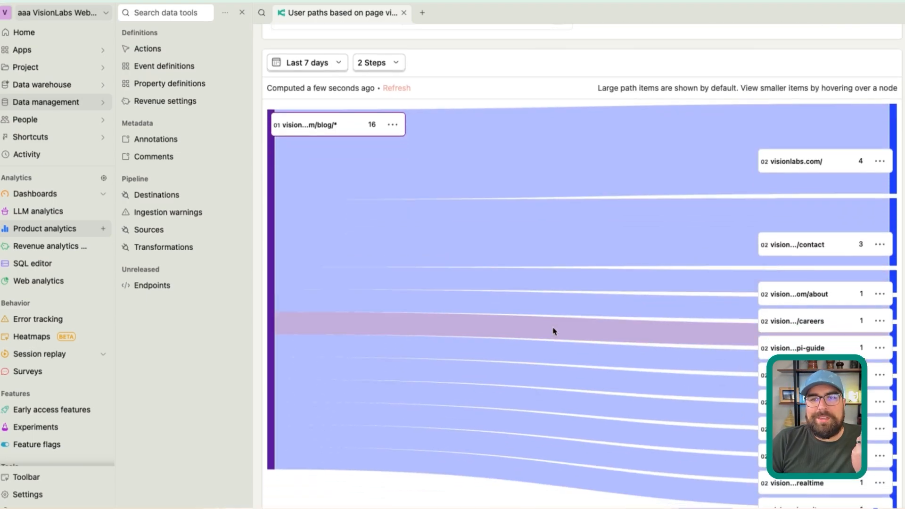
mouse_move(848, 170)
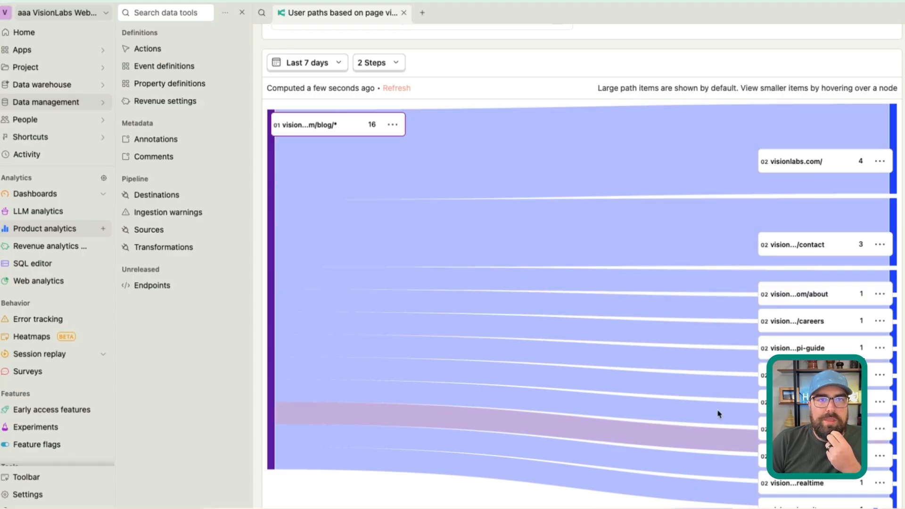
left_click(380, 62)
left_click(400, 143)
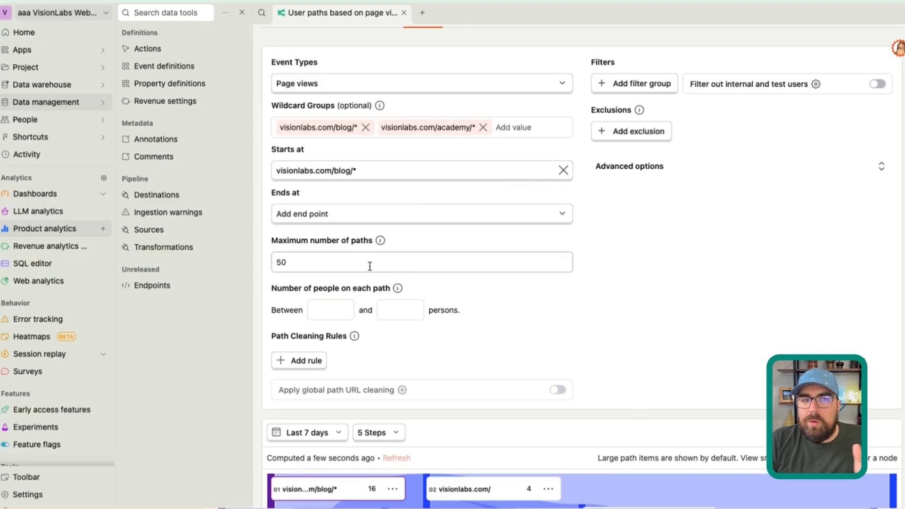
- Limit the number of people on each path to between 10 and 50 persons
mouse_move(379, 243)
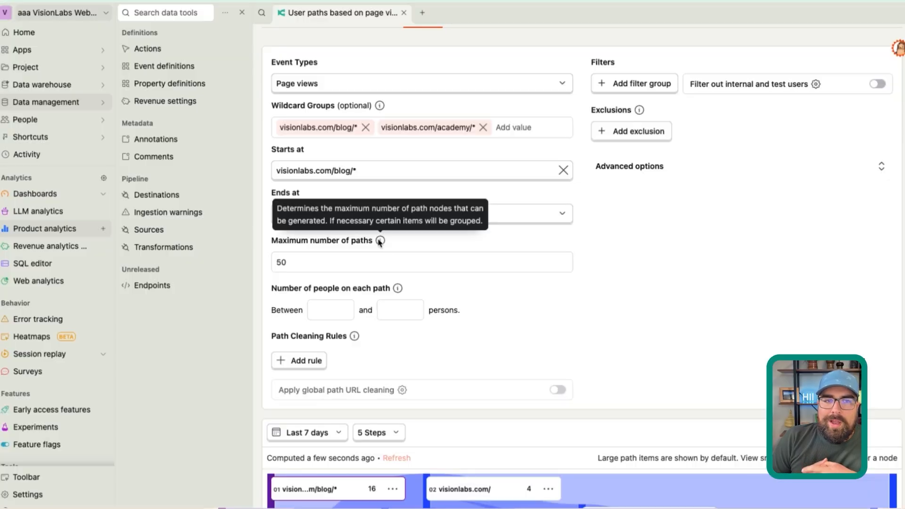
left_click(339, 309)
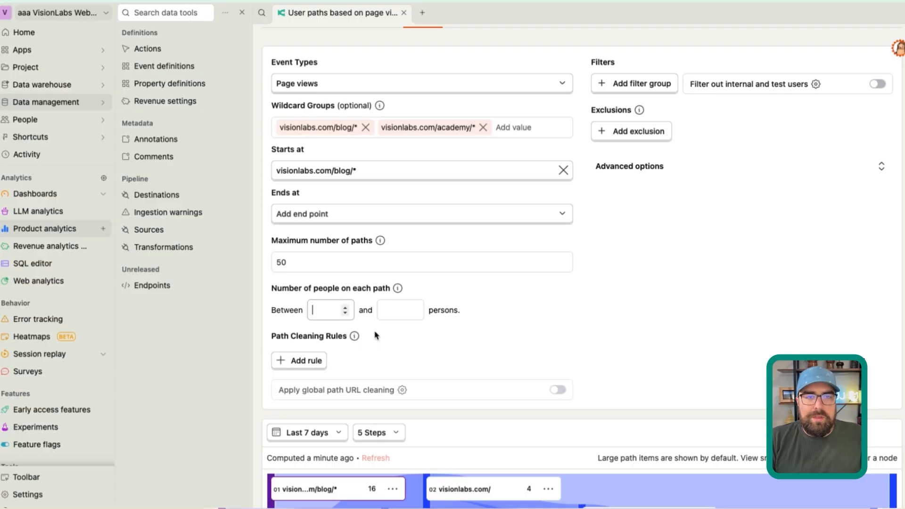
type("0")
left_click(406, 309)
type("50")
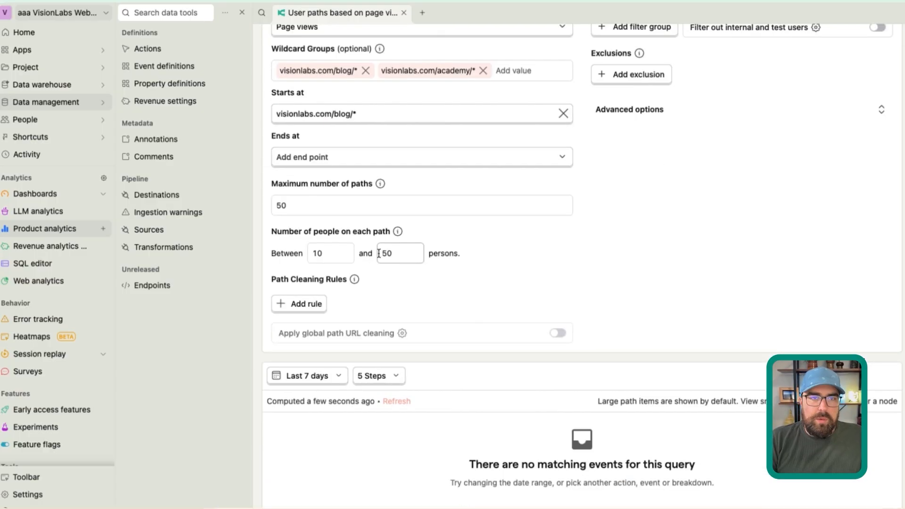
- Lower the minimum number of people on each path to 4
left_click(327, 255)
key("BackSpace")
key("BackSpace")
type("4")
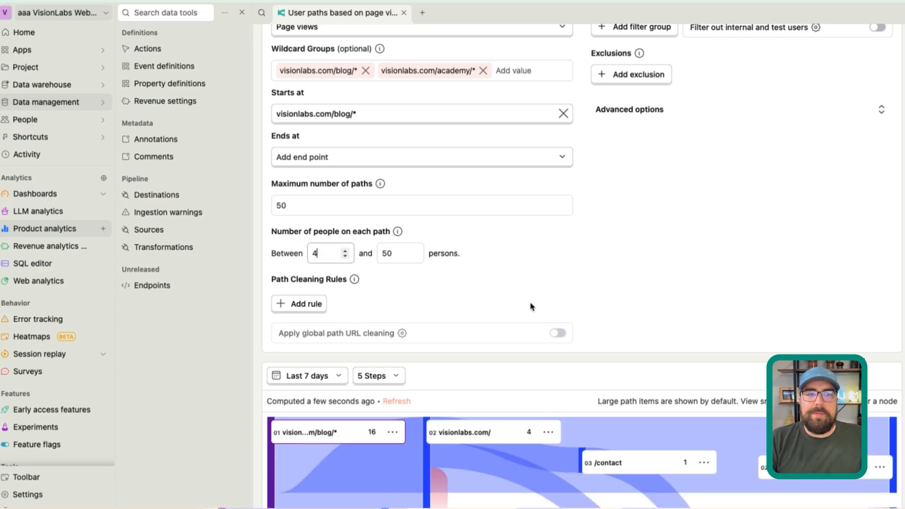
- Start adding a path cleaning rule and review the example formats for its regex and alias
scroll(531, 307, "down", 2)
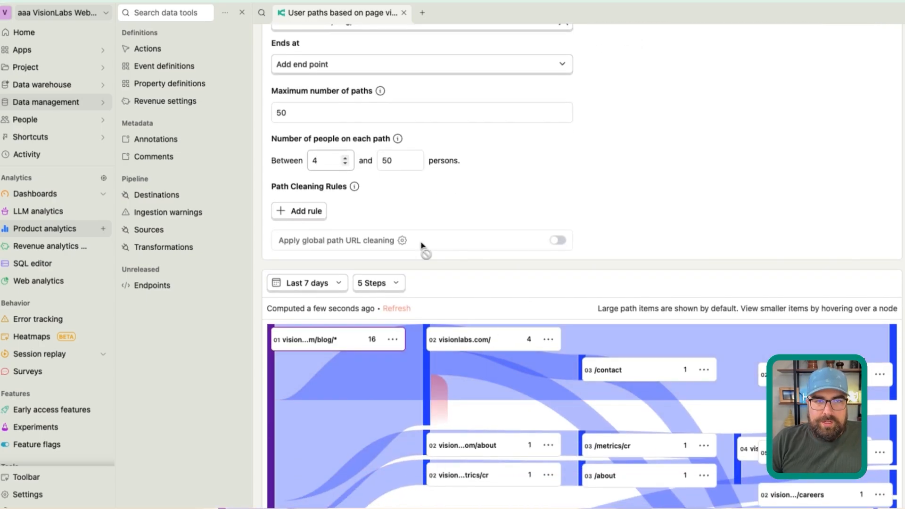
left_click(314, 212)
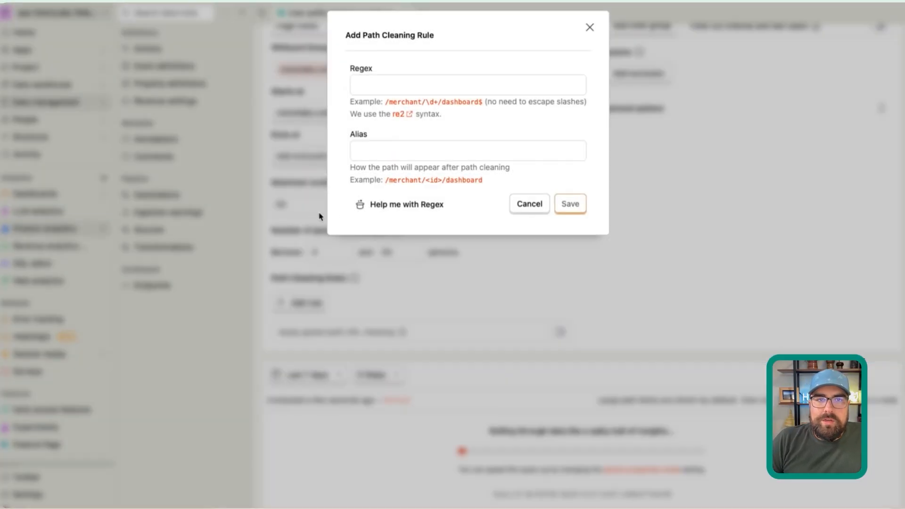
left_click_drag(387, 101, 520, 146)
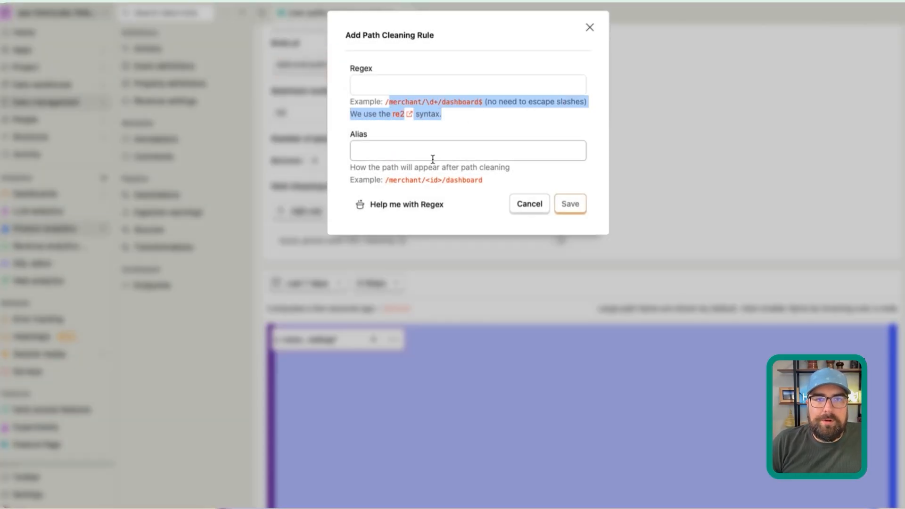
left_click(386, 83)
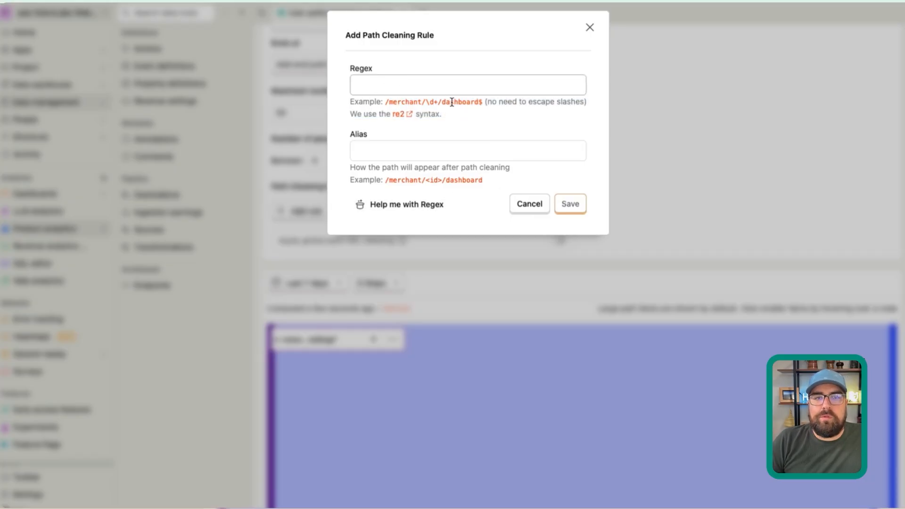
left_click_drag(515, 188, 372, 138)
left_click(422, 144)
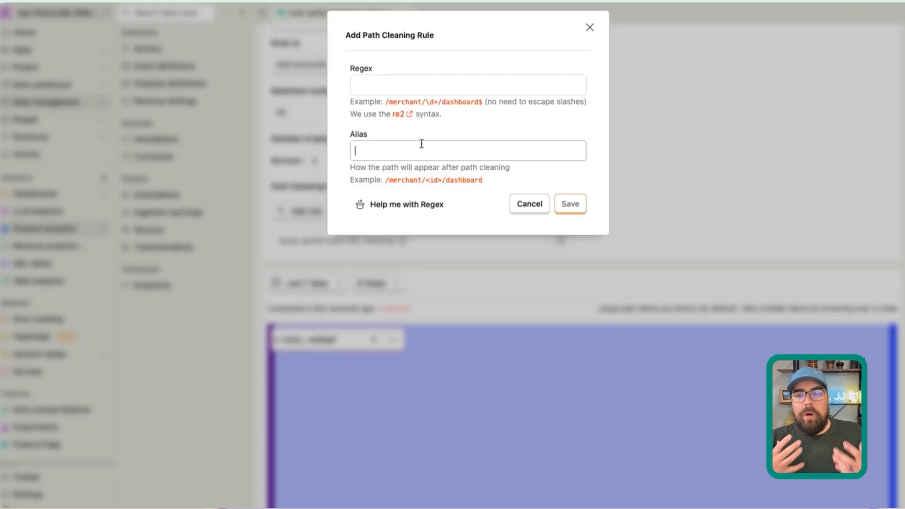
triple_click(403, 101)
left_click(466, 103)
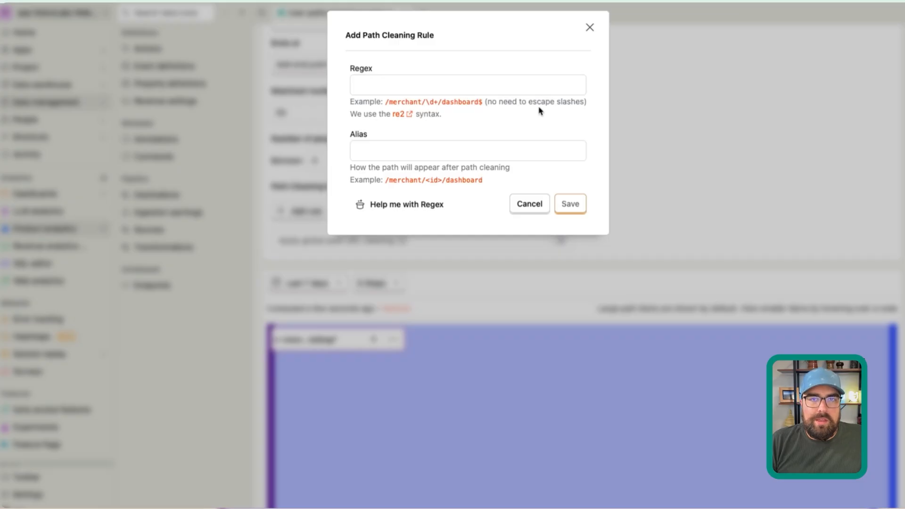
left_click_drag(541, 102, 458, 103)
left_click(481, 100)
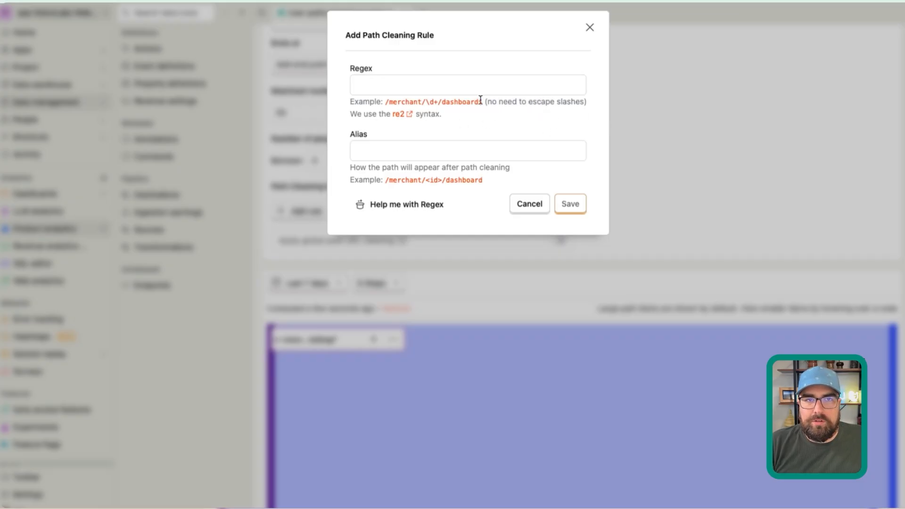
left_click_drag(427, 104, 434, 104)
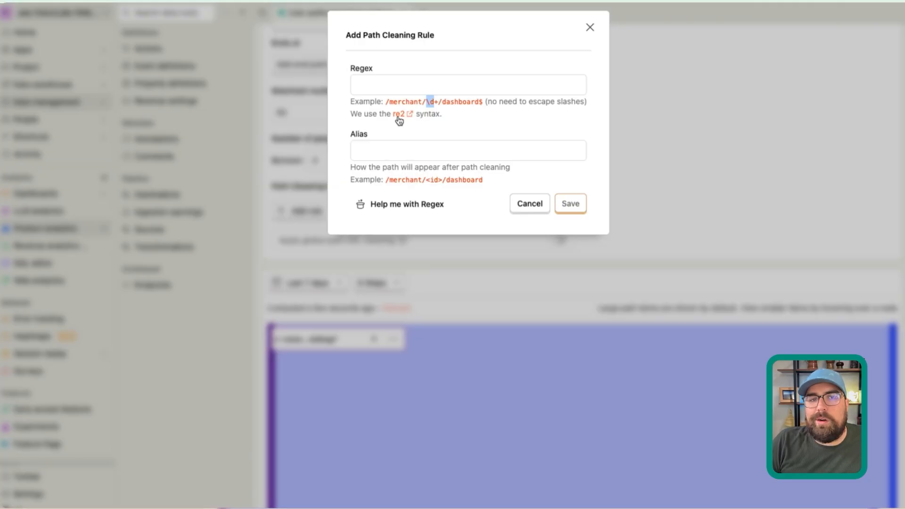
- Generate the rule's regex with the Max AI Regex Helper from "i want to remove all url parameters" and apply it
left_click(389, 78)
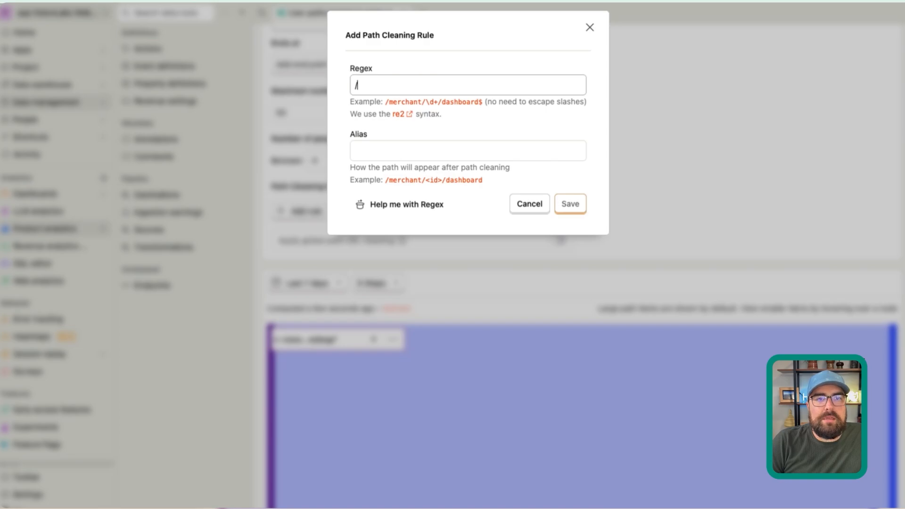
type("i want to remove a")
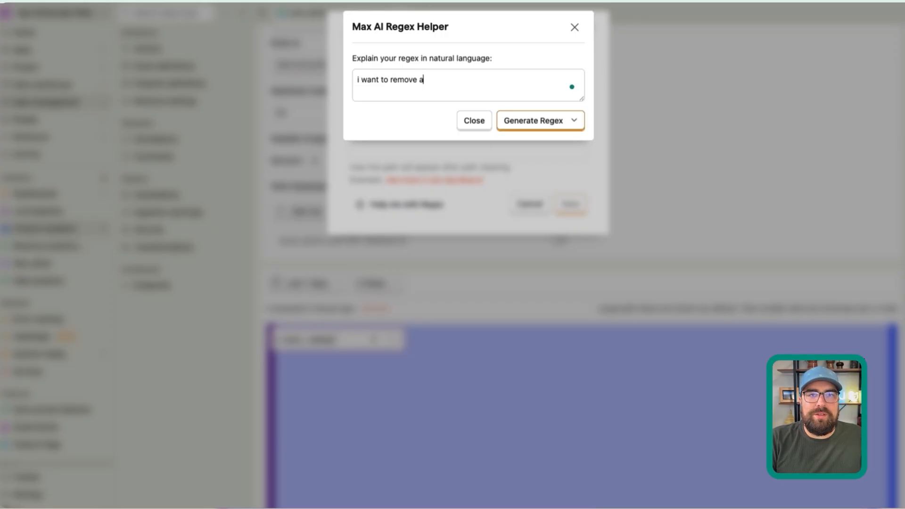
type("ll url parameters")
left_click(540, 122)
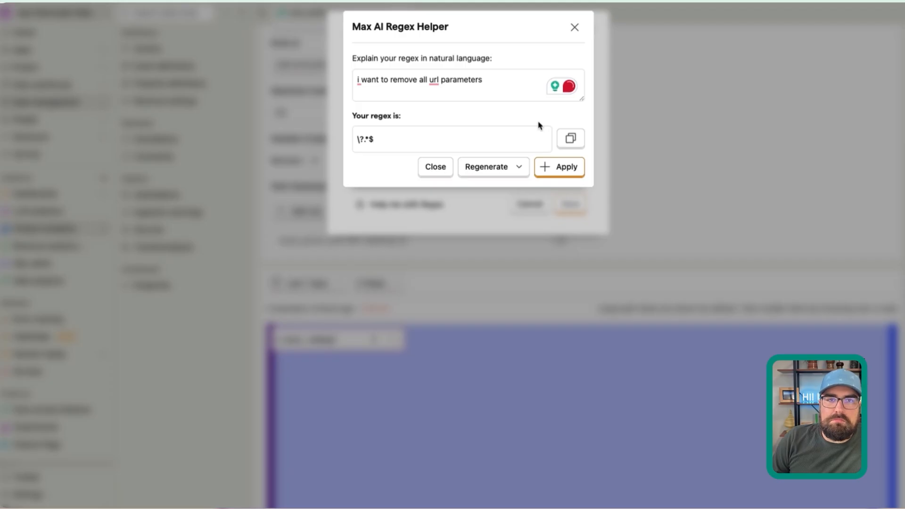
left_click(569, 140)
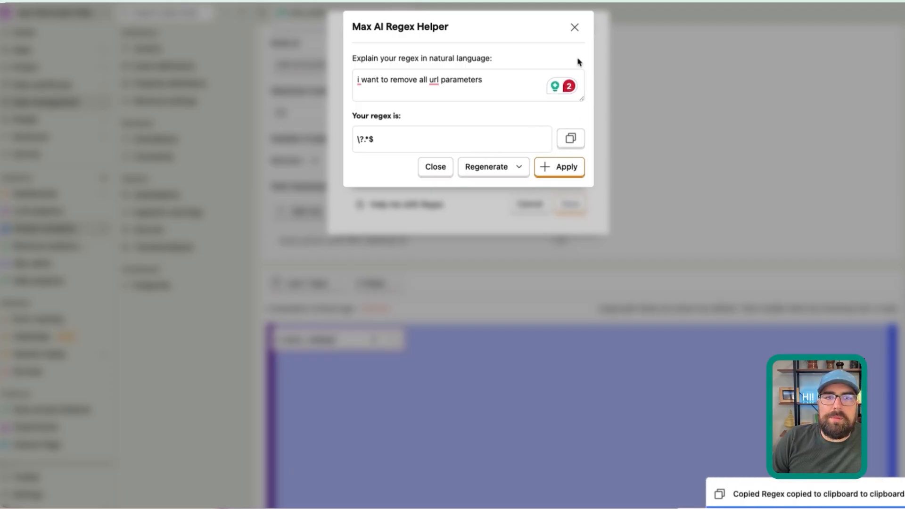
left_click(552, 174)
- Set the path cleaning rule's alias to / and save the rule
left_click(417, 146)
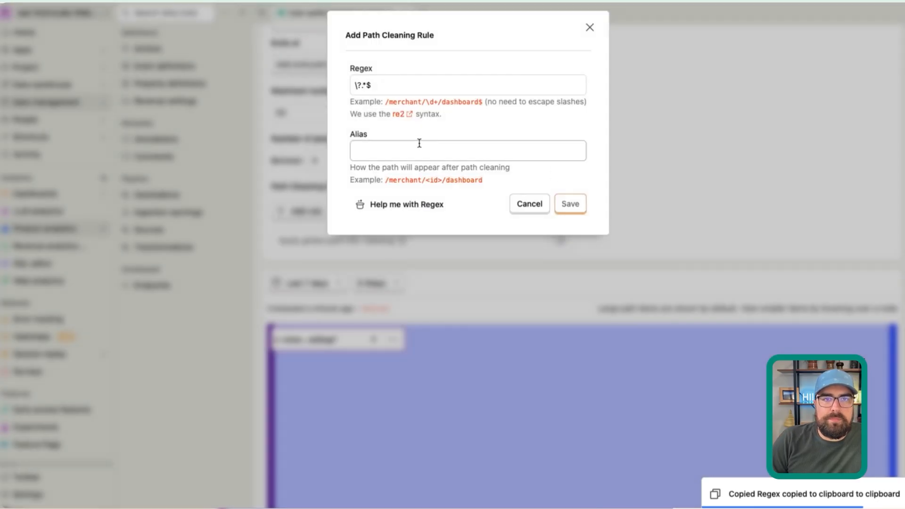
type("/")
left_click(570, 204)
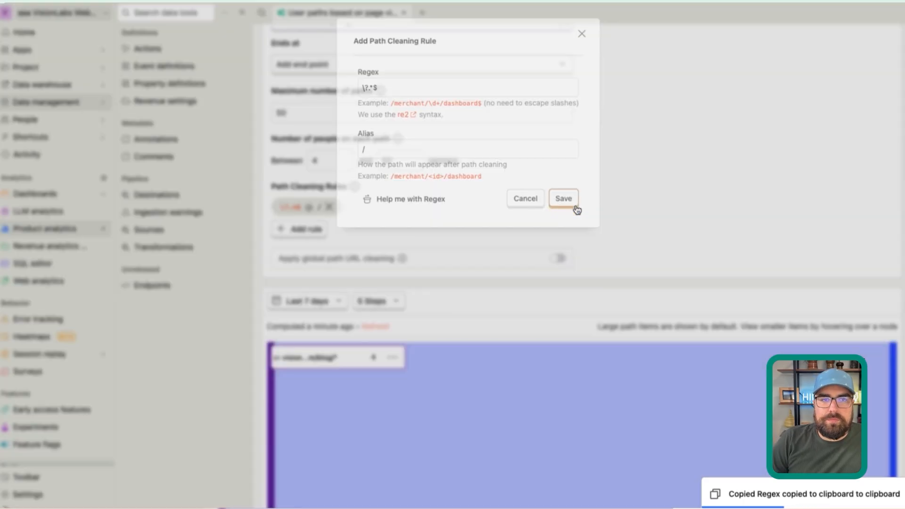
scroll(576, 209, "down", 2)
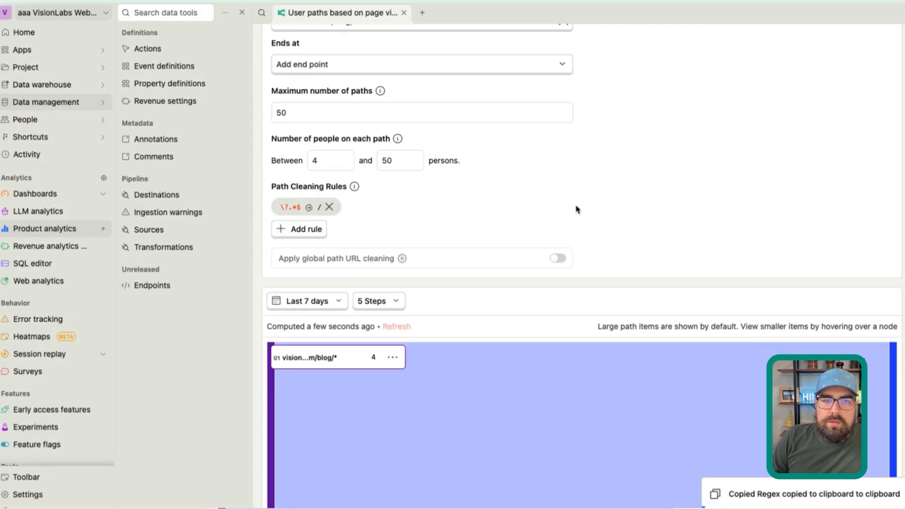
- Examine the user paths chart with the cleaning rule applied, along with its wildcard groups, start point and people limits
scroll(577, 209, "down", 4)
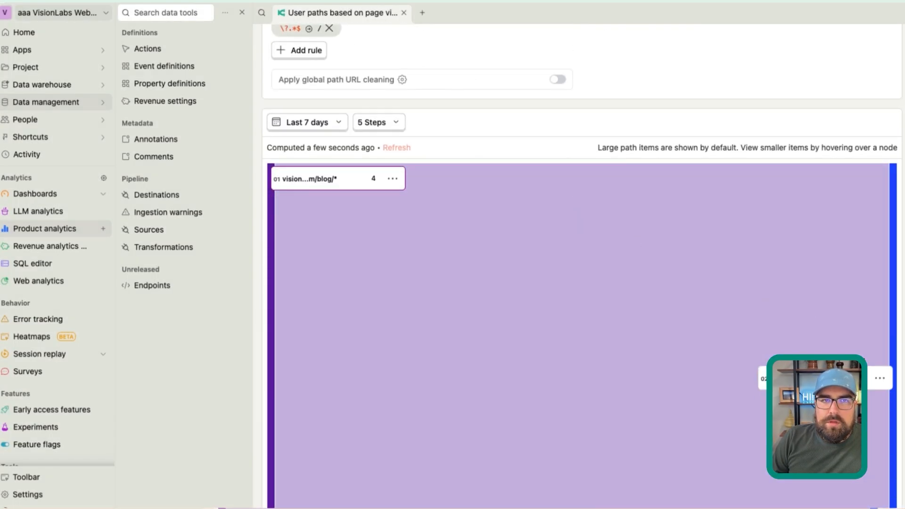
scroll(545, 162, "up", 5)
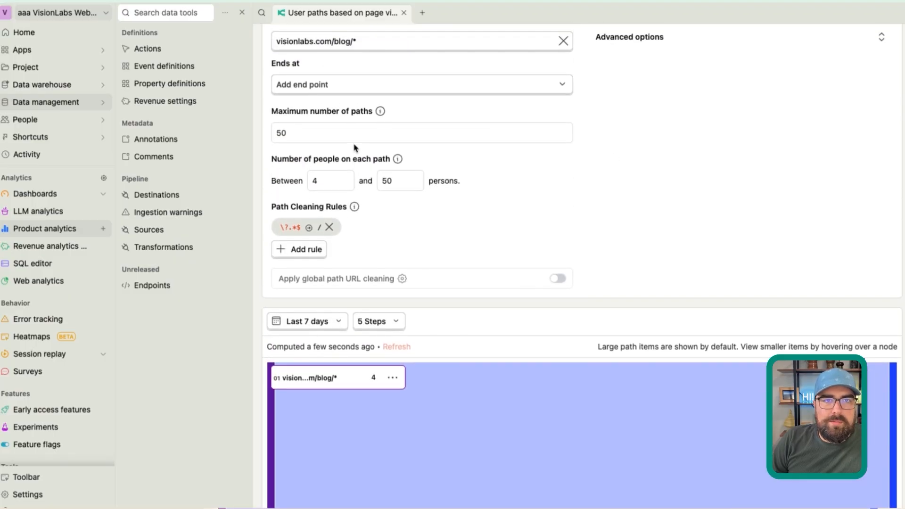
scroll(354, 148, "up", 3)
scroll(476, 321, "down", 4)
scroll(486, 349, "down", 1)
scroll(390, 176, "up", 4)
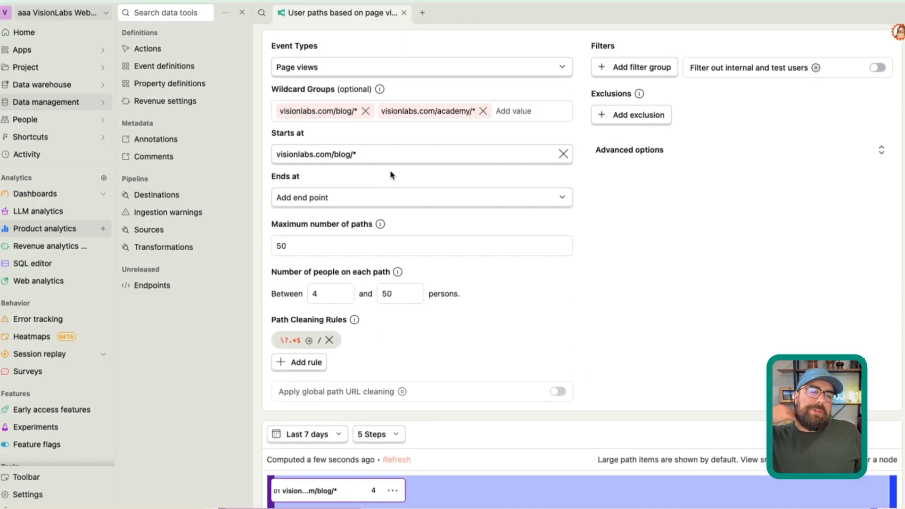
scroll(390, 175, "up", 1)
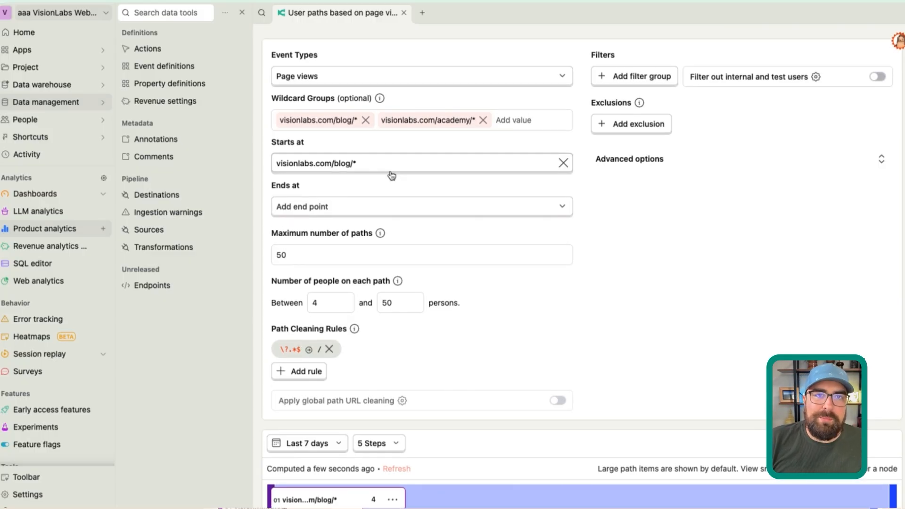
scroll(391, 175, "up", 5)
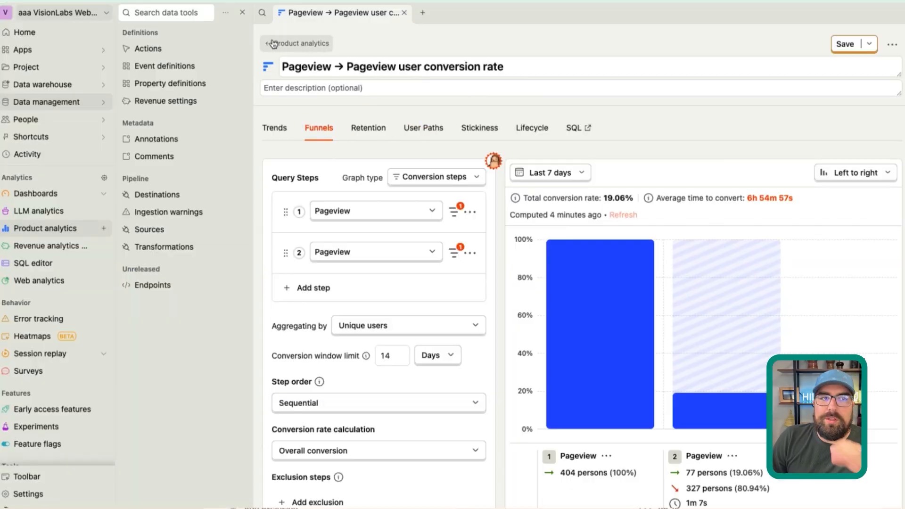
- Open the list of all dashboards and sort it by last accessed, most recent first
left_click(102, 197)
left_click(60, 199)
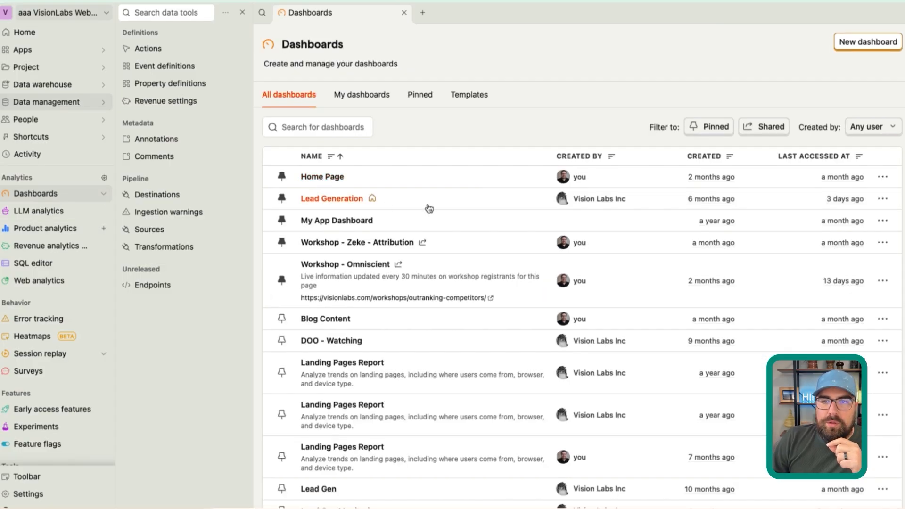
left_click(858, 157)
left_click(851, 158)
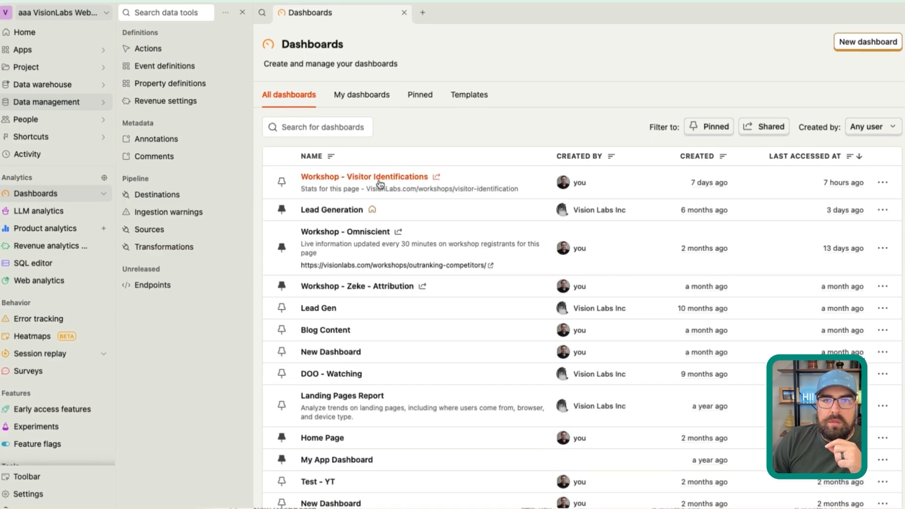